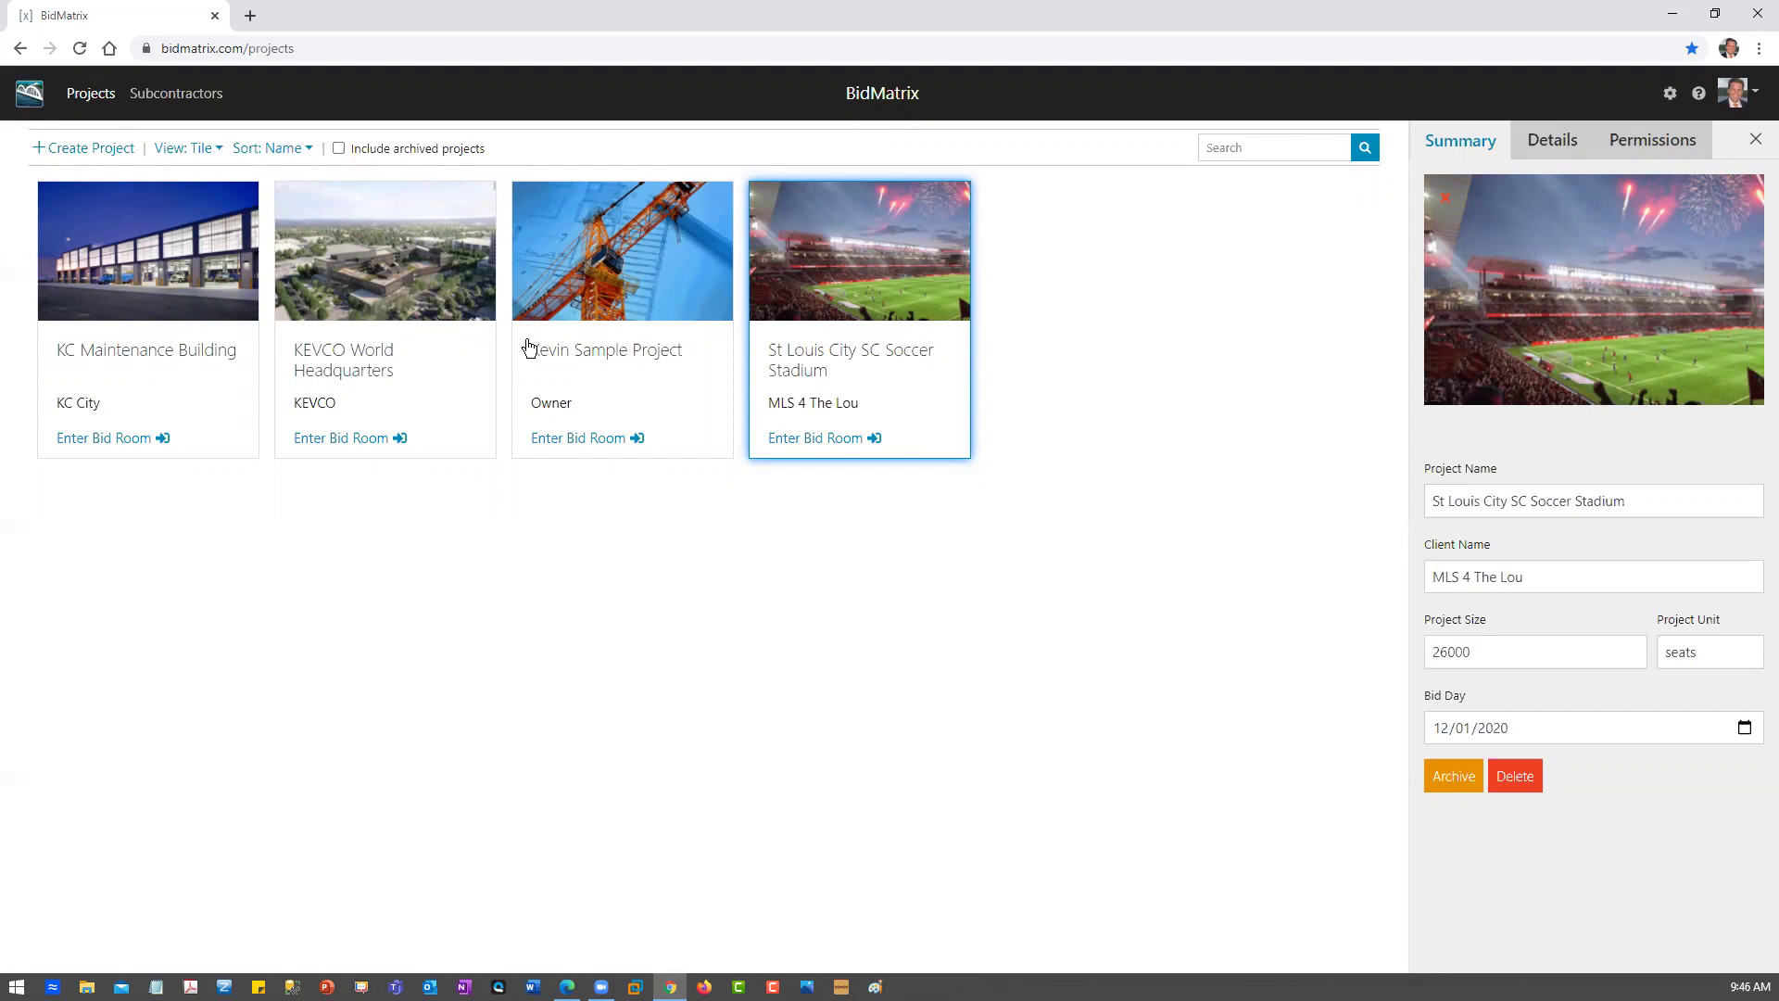
Enter the KEVCO World Headquarters bid room and pick the 15500 HVAC package row
click(314, 439)
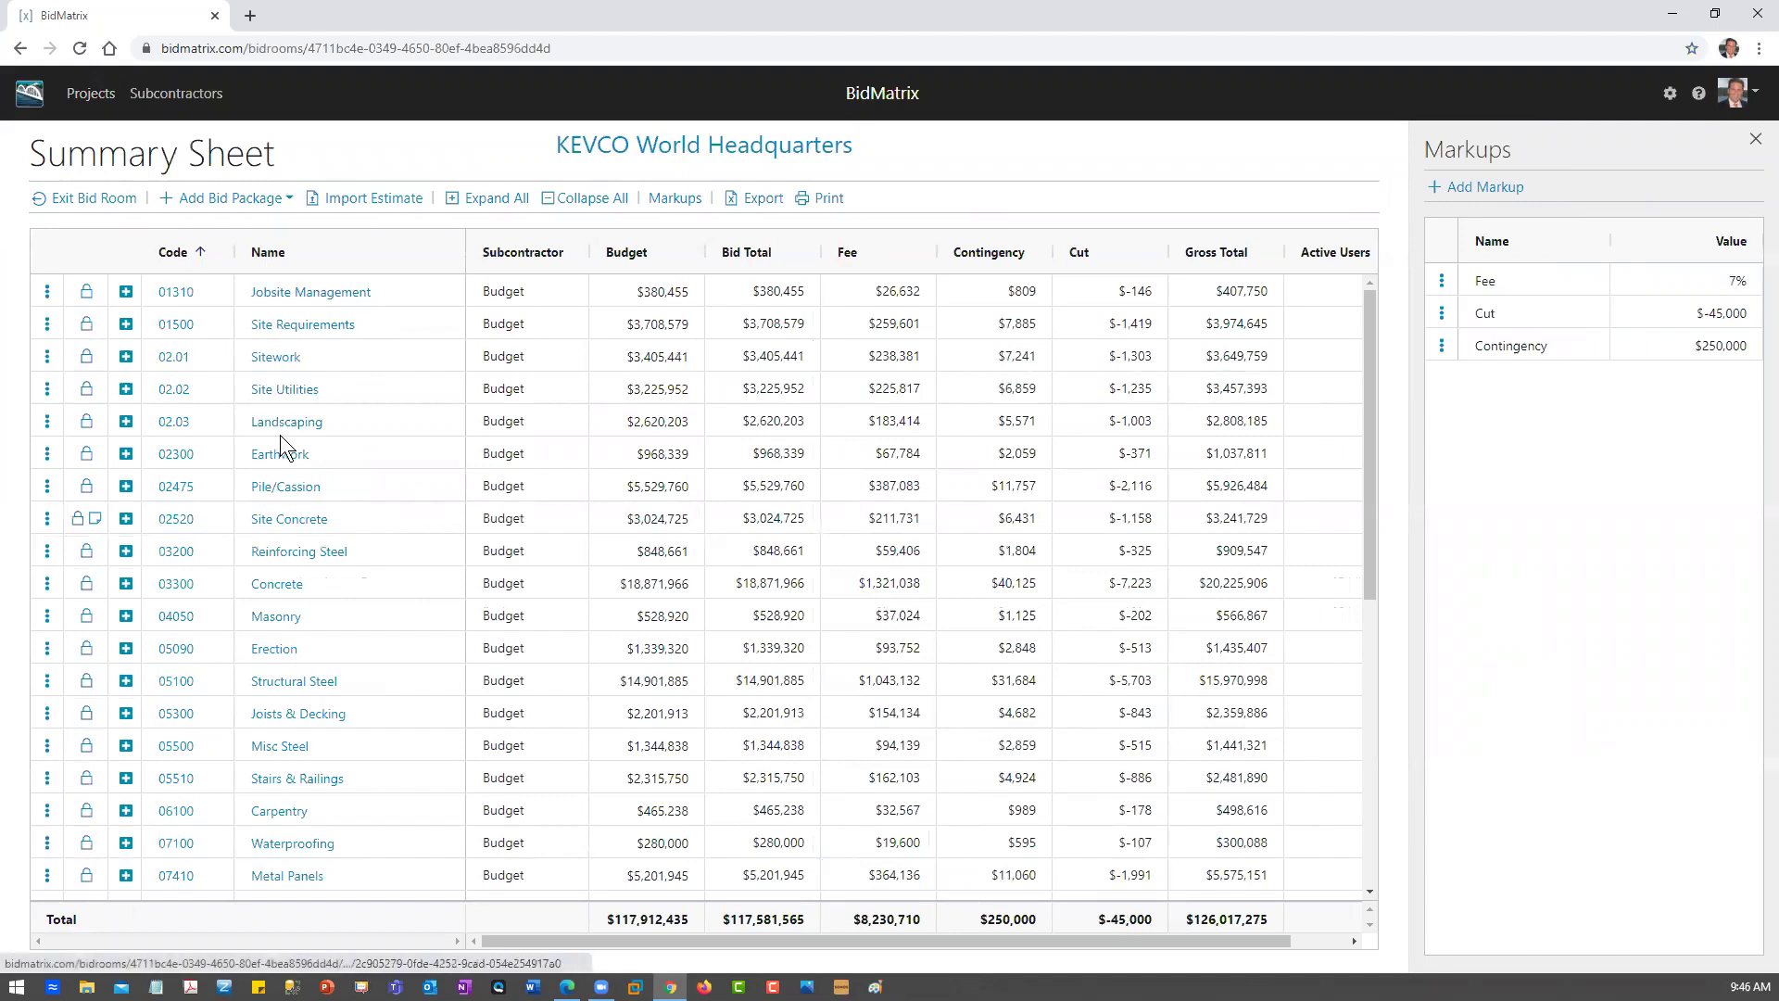
scroll(286, 444, down, 1)
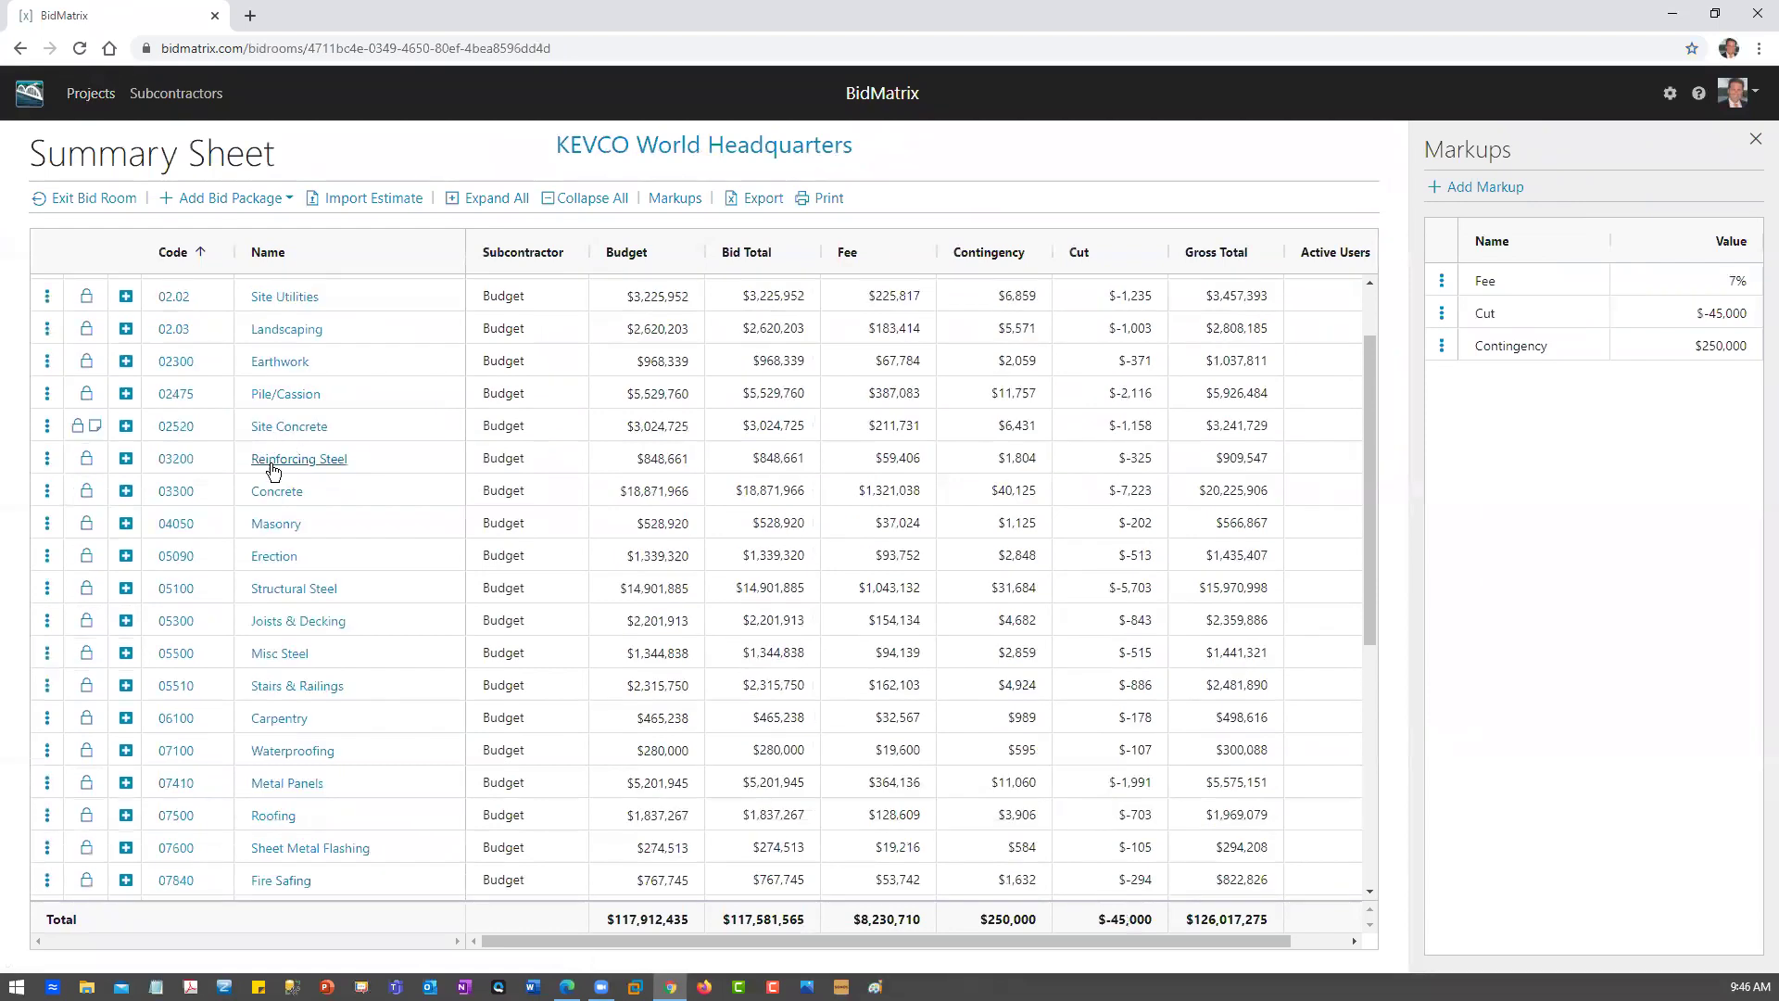
scroll(278, 459, down, 2)
scroll(264, 471, down, 1)
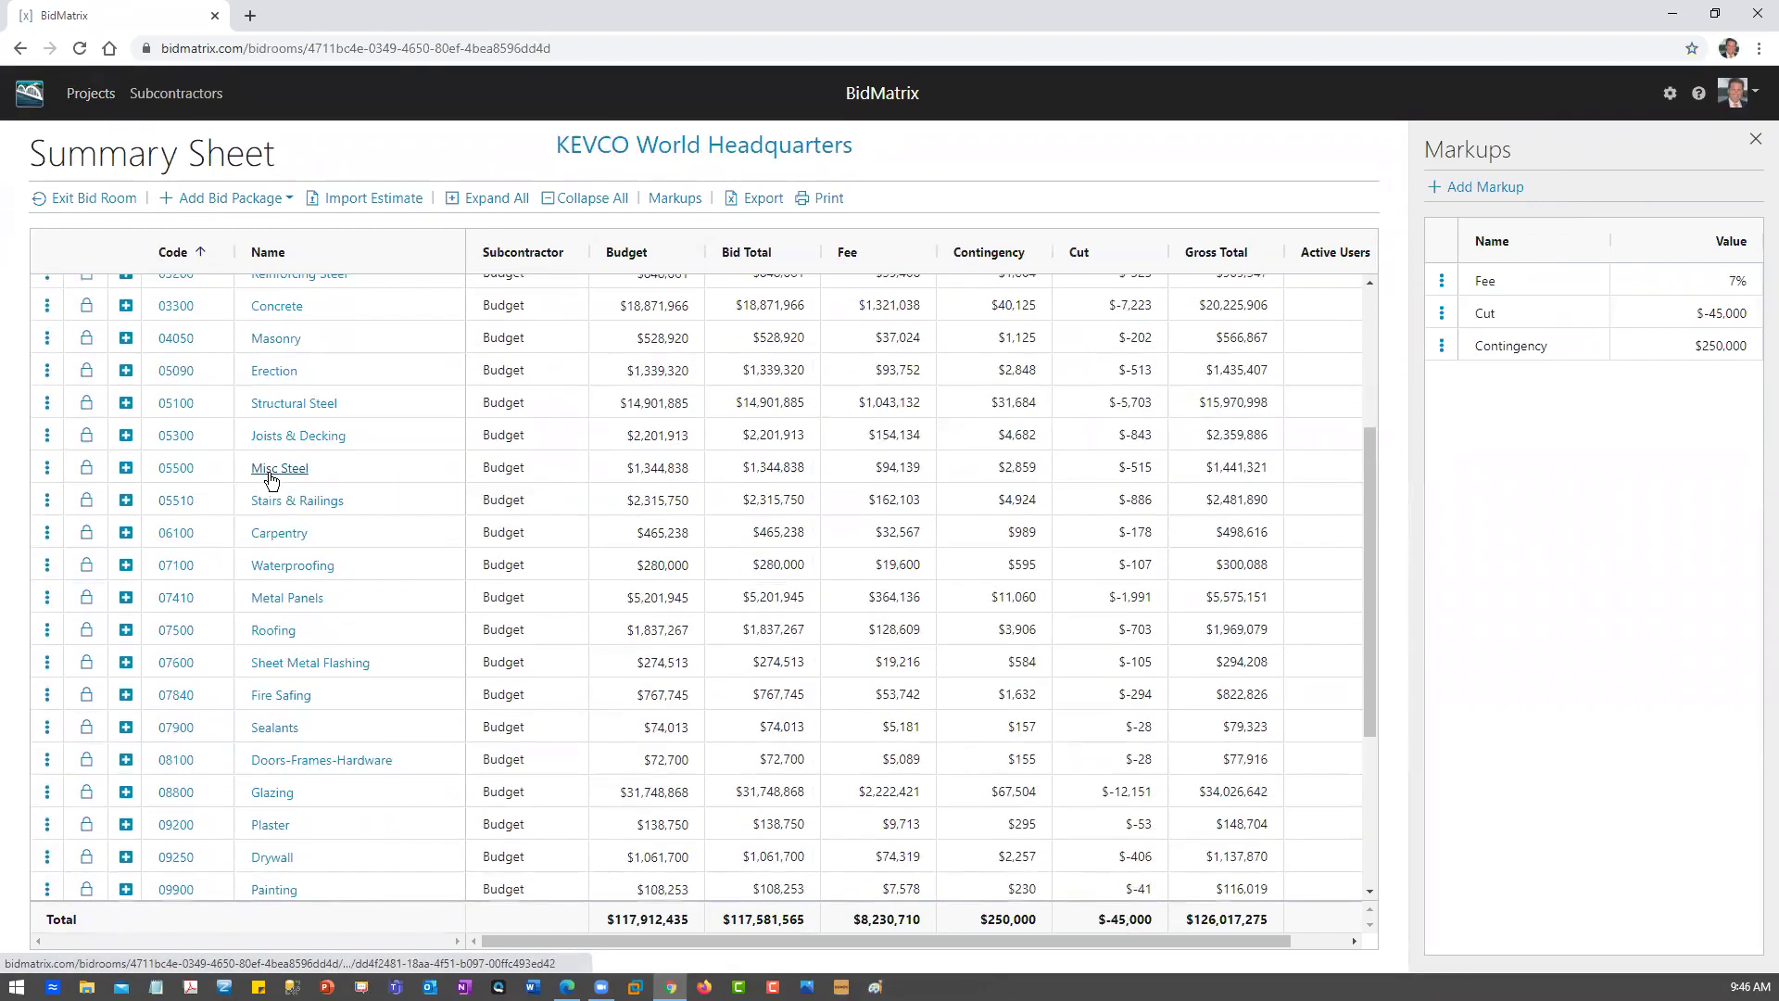
scroll(250, 431, down, 2)
scroll(278, 626, down, 1)
scroll(286, 682, down, 1)
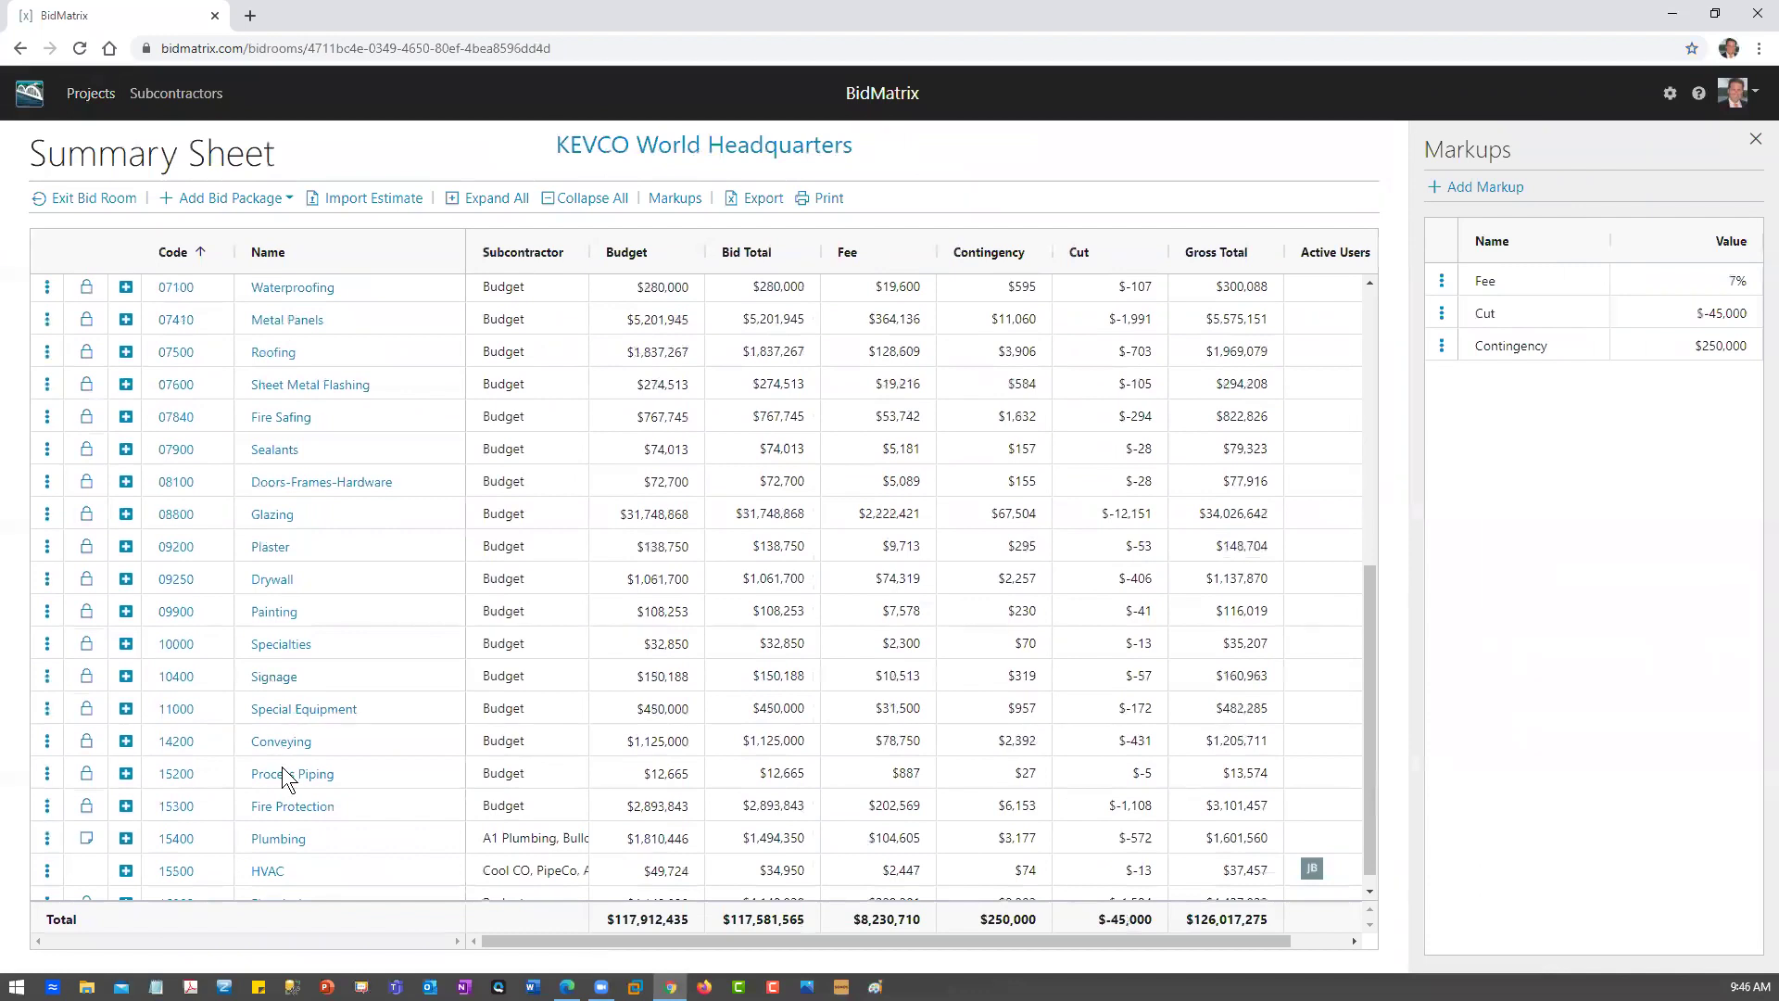
click(316, 885)
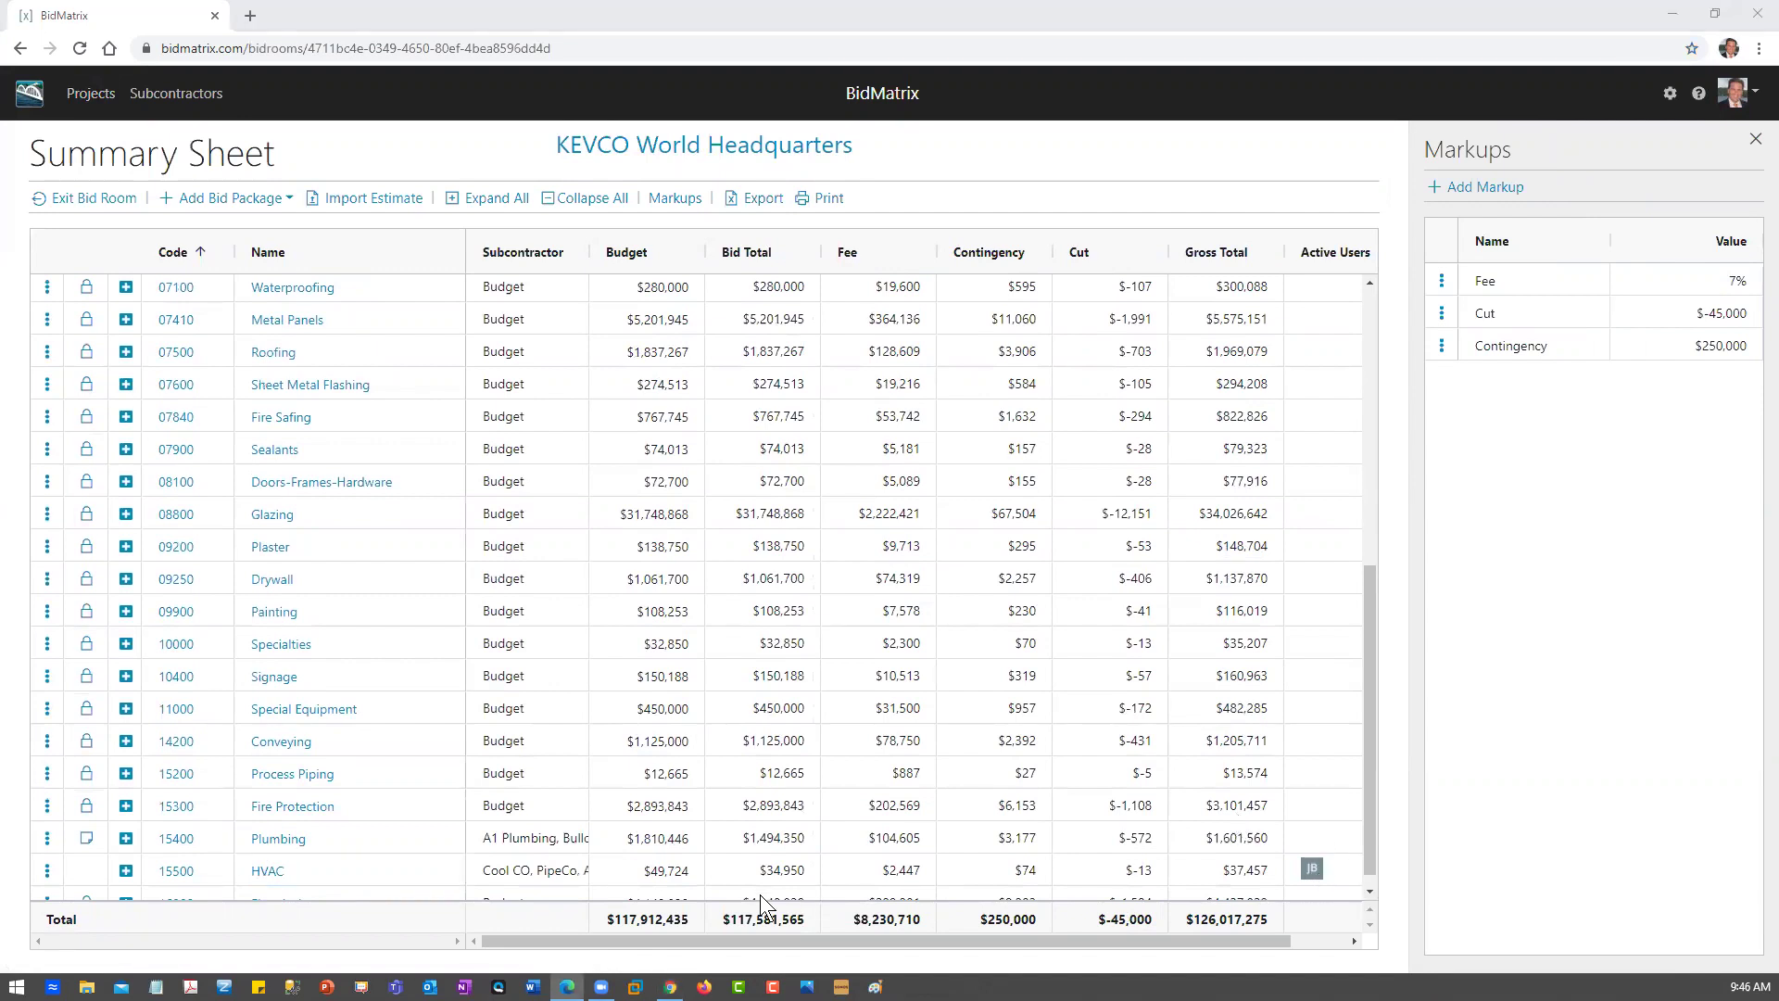
Set PipeCo's ATC Controls price in the HVAC package to $22,400
click(175, 871)
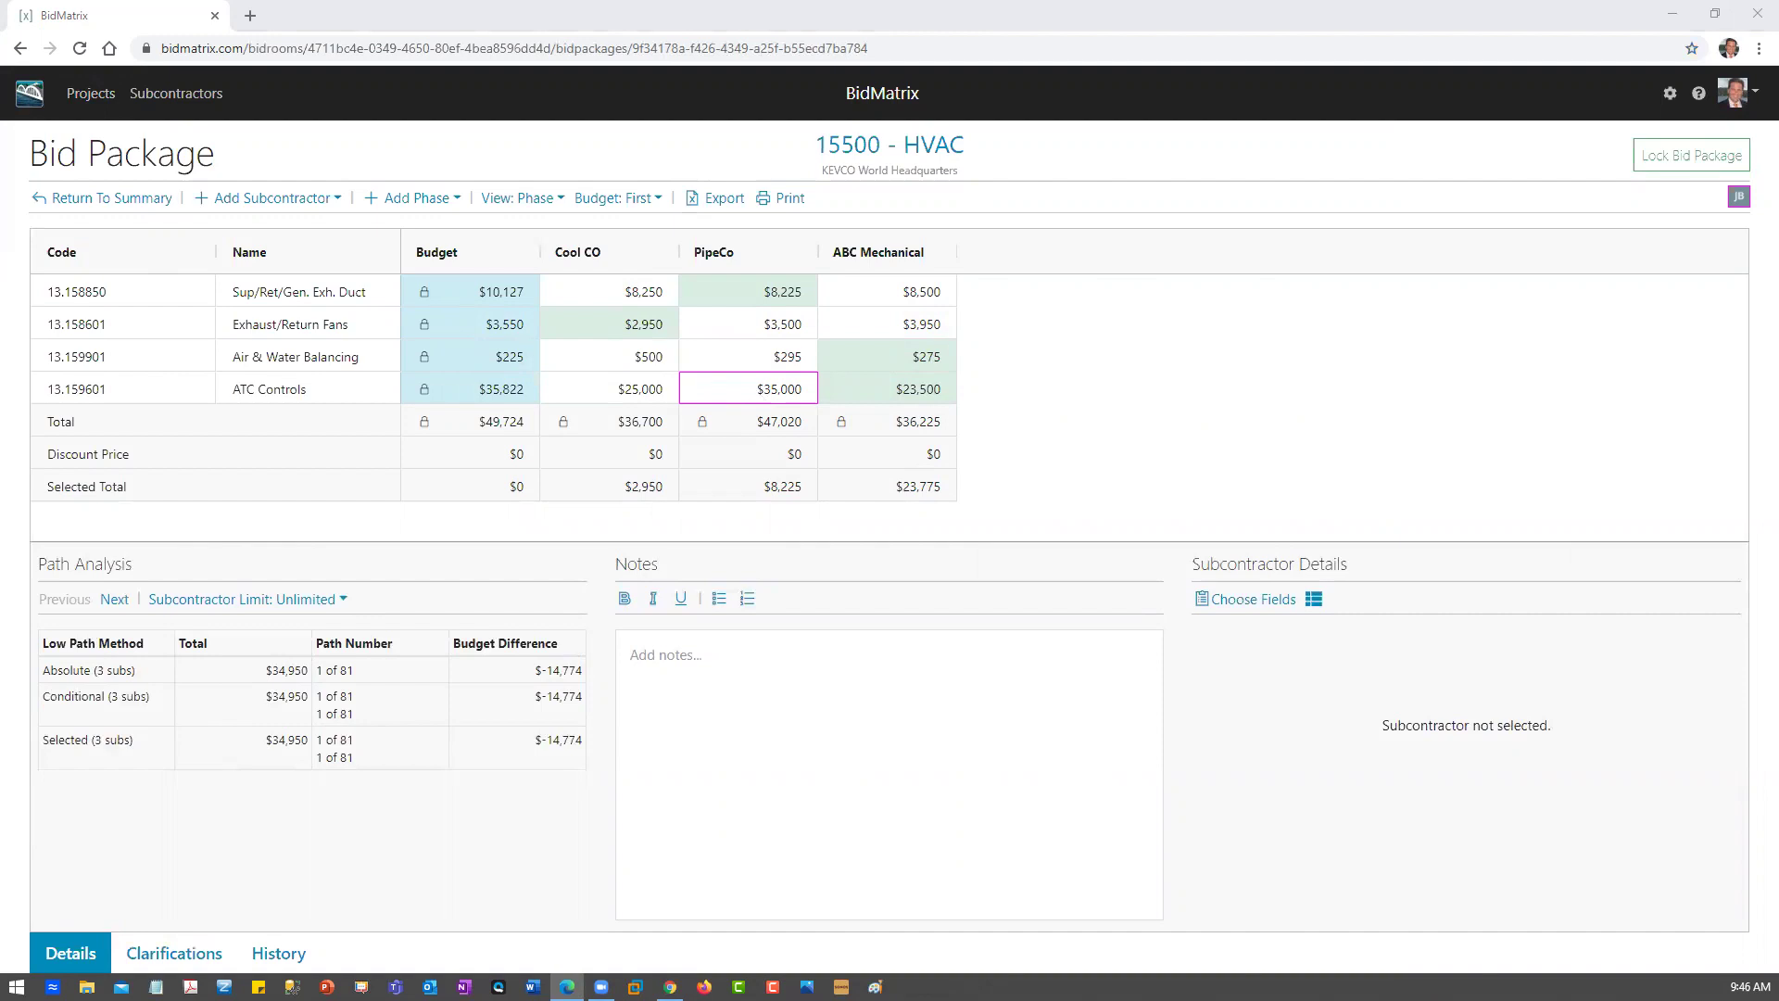
text(22400)
key(Return)
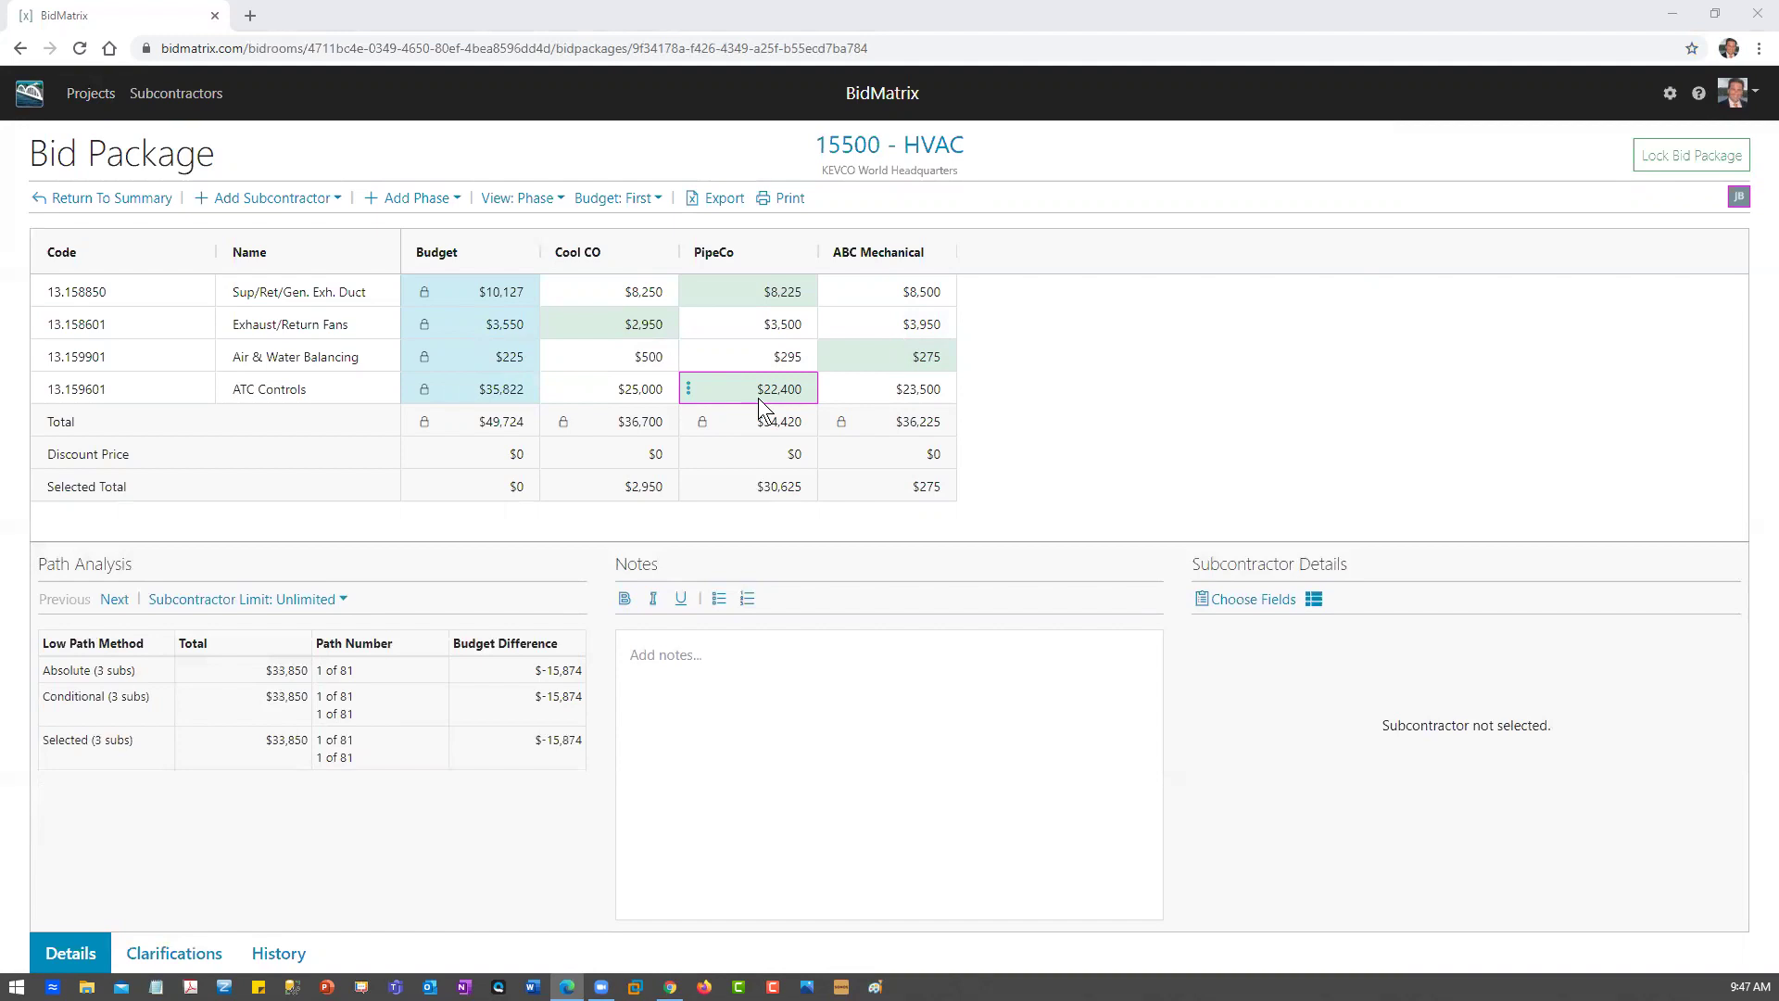
Return to the KEVCO World Headquarters summary sheet
click(58, 199)
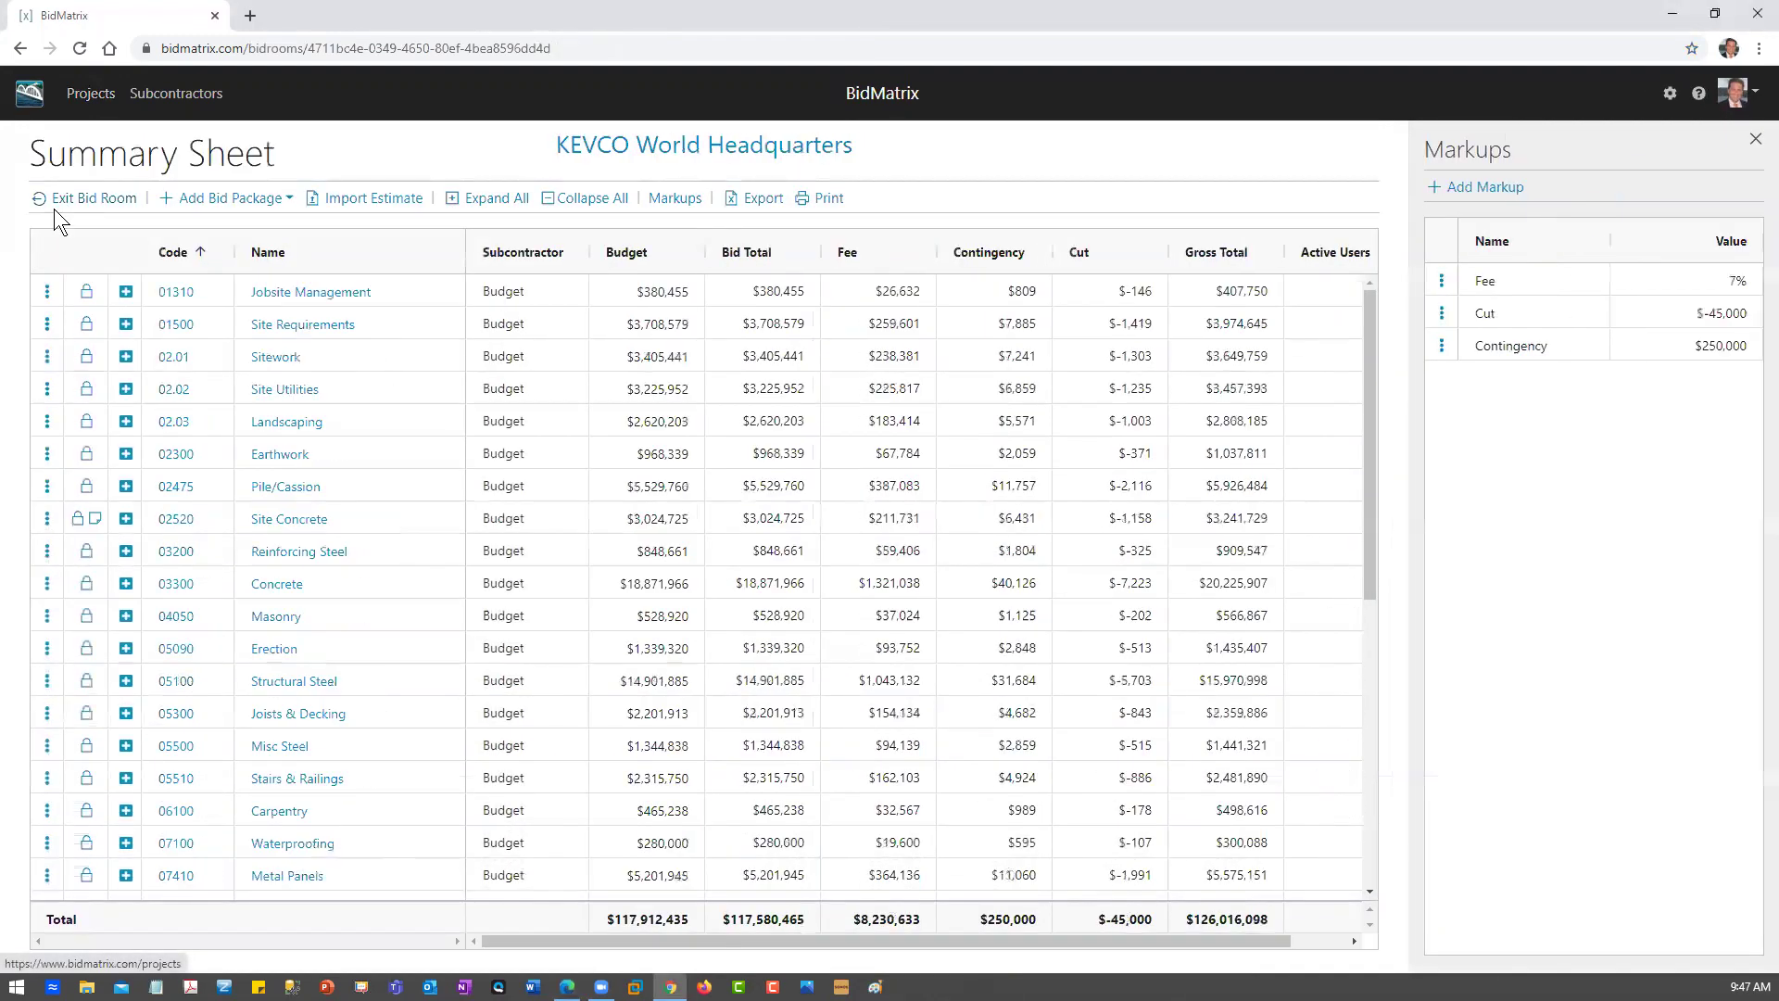
scroll(188, 462, down, 1)
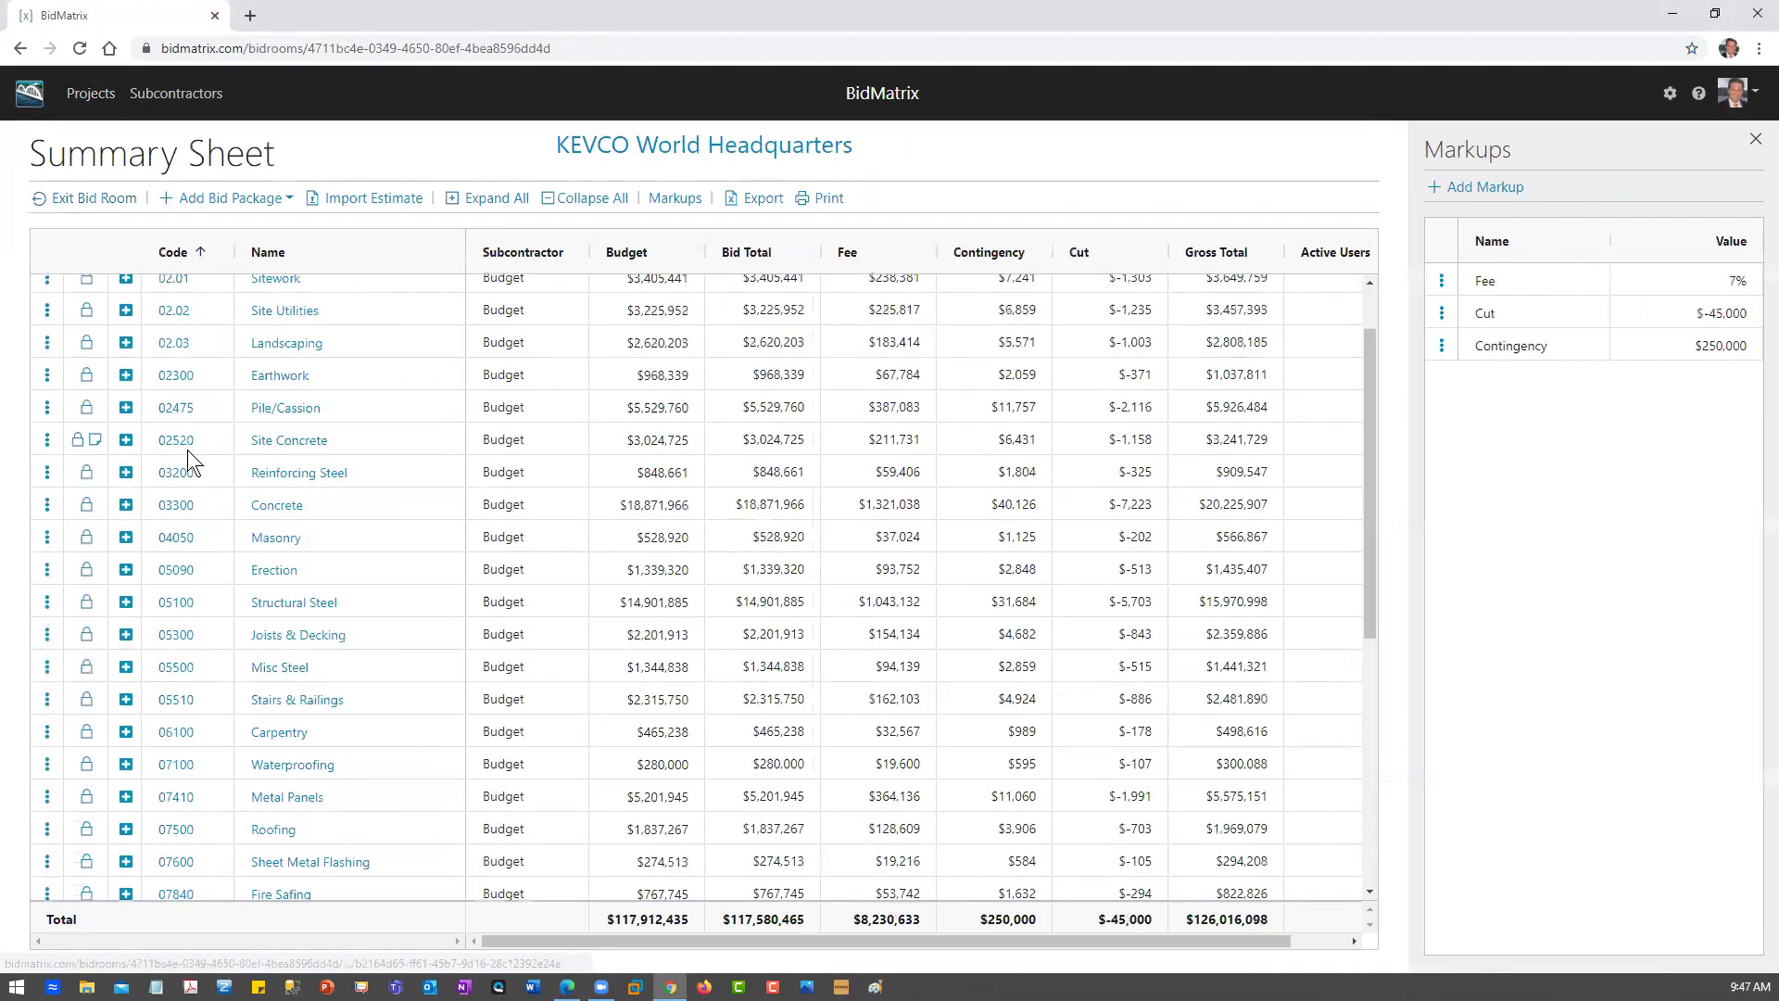
scroll(187, 463, down, 3)
scroll(202, 845, down, 2)
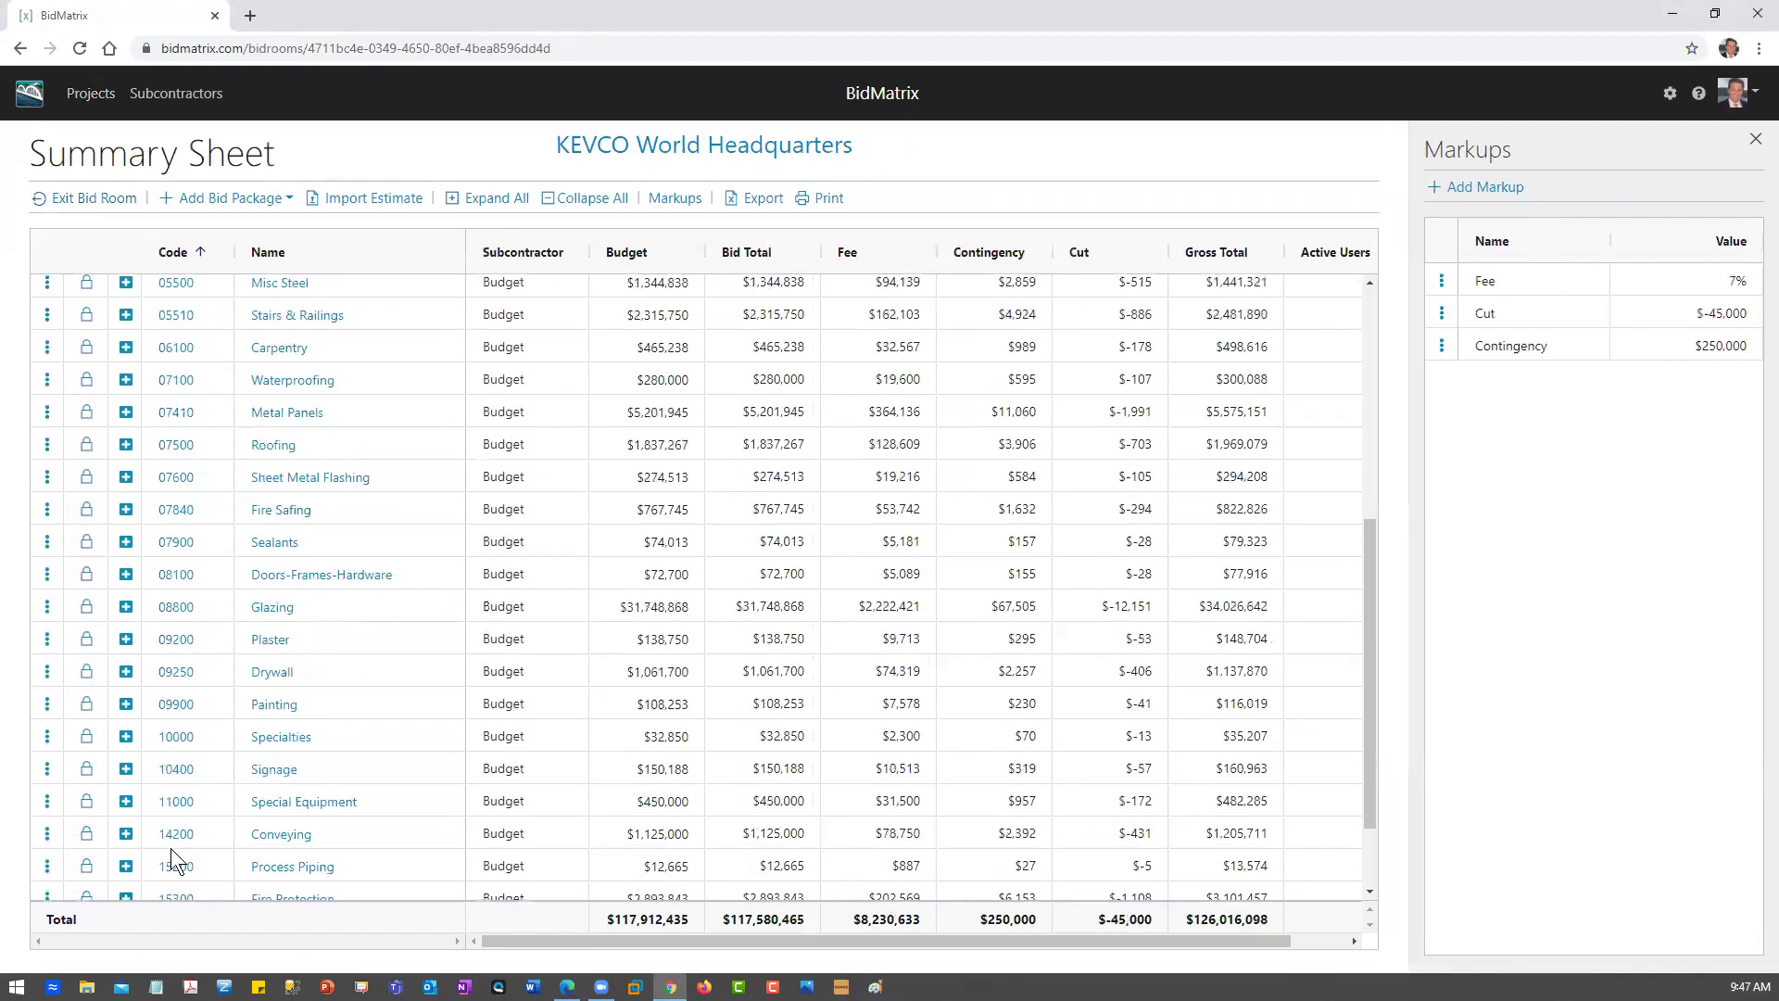
scroll(179, 855, down, 1)
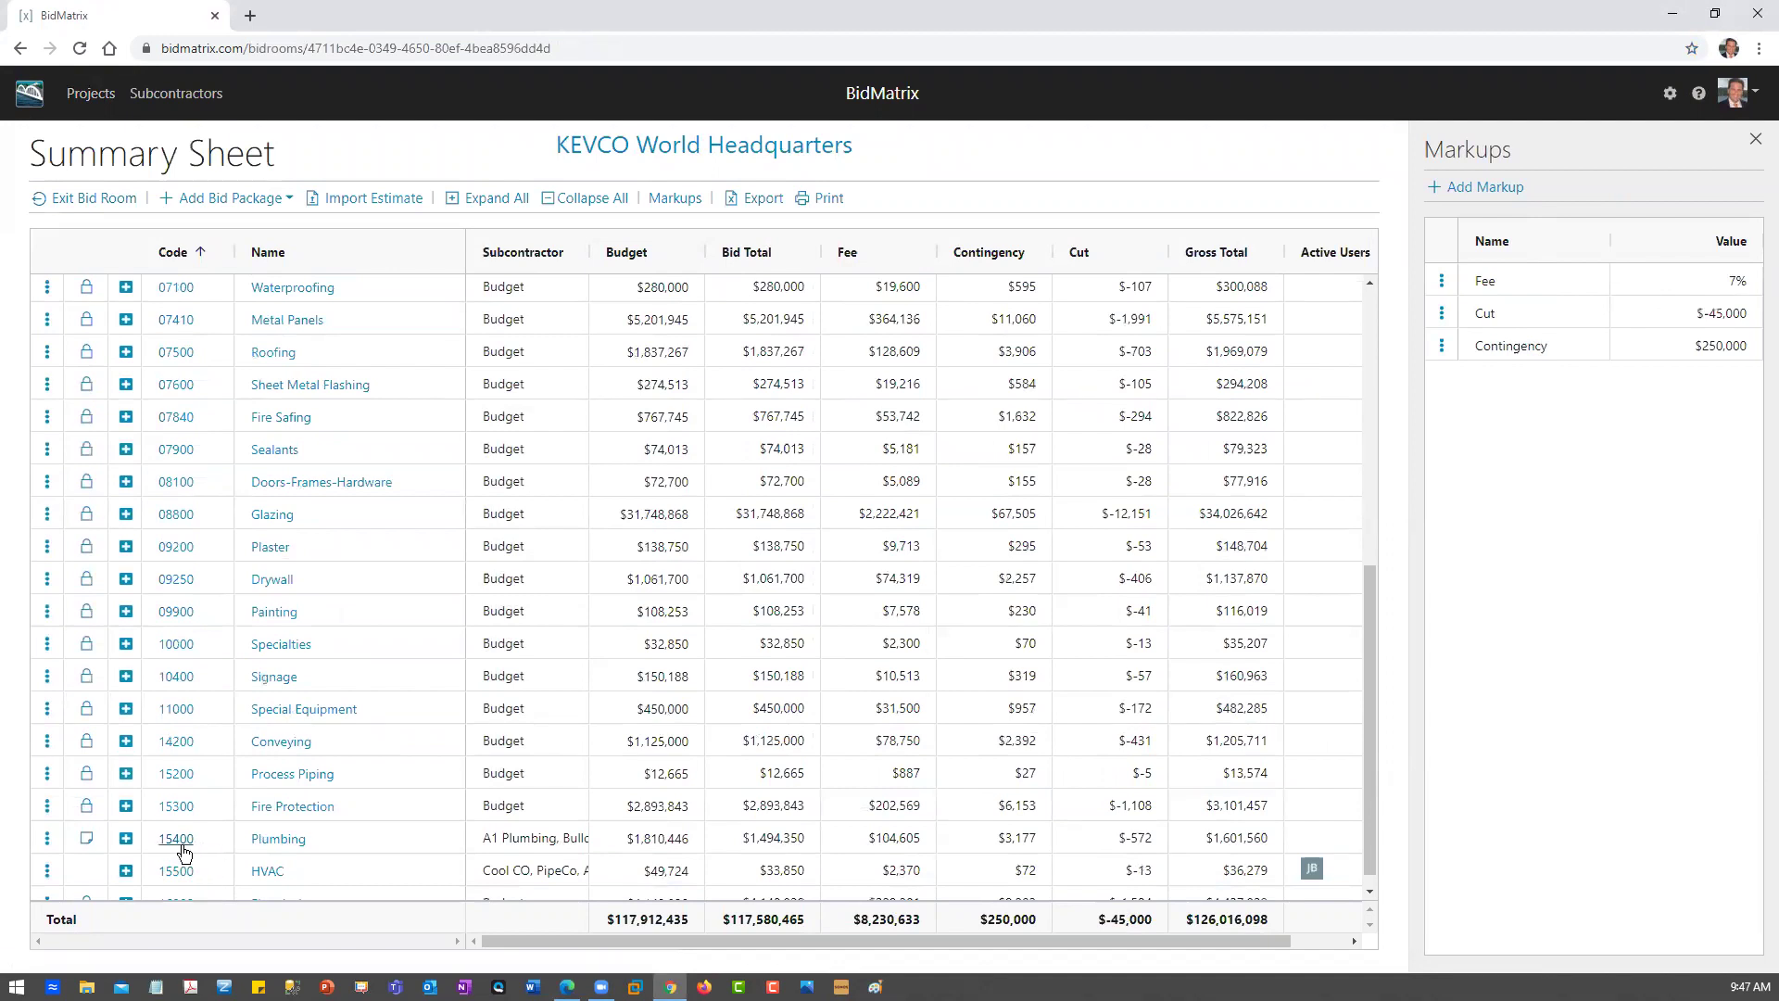
Open the 15400 Plumbing package and select Dragon Plumbing's $850 Lab Waste Systems bid
click(184, 842)
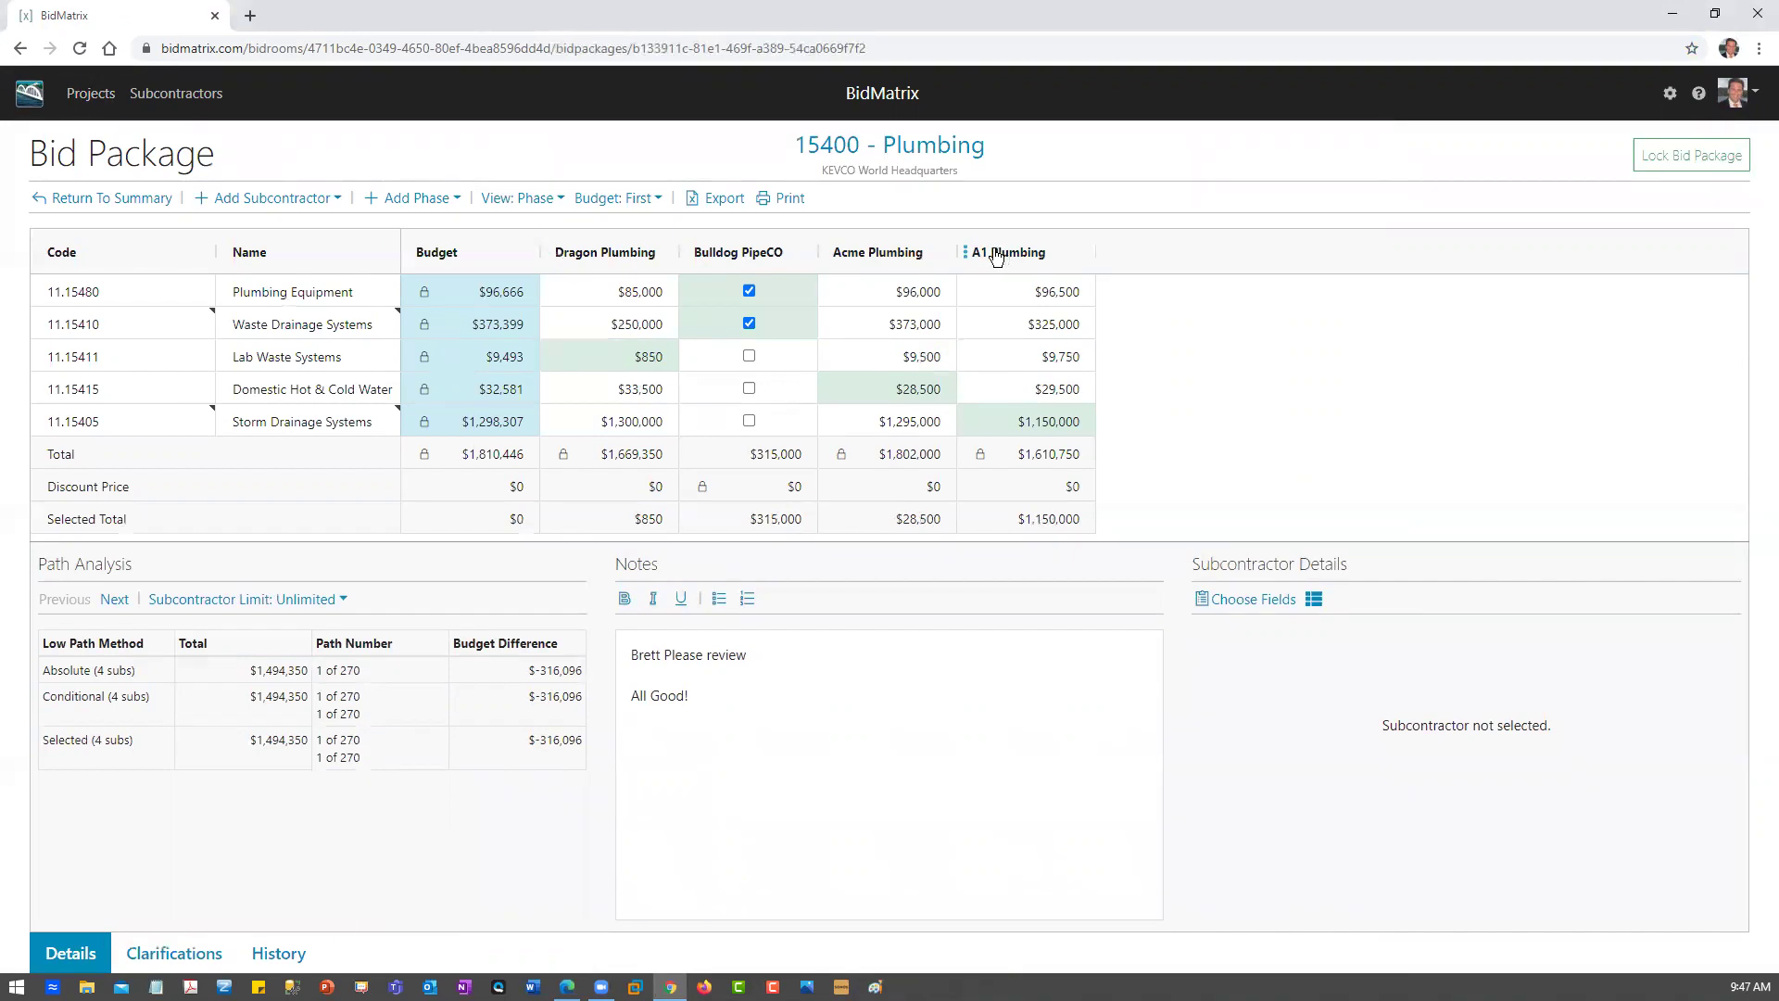
click(618, 366)
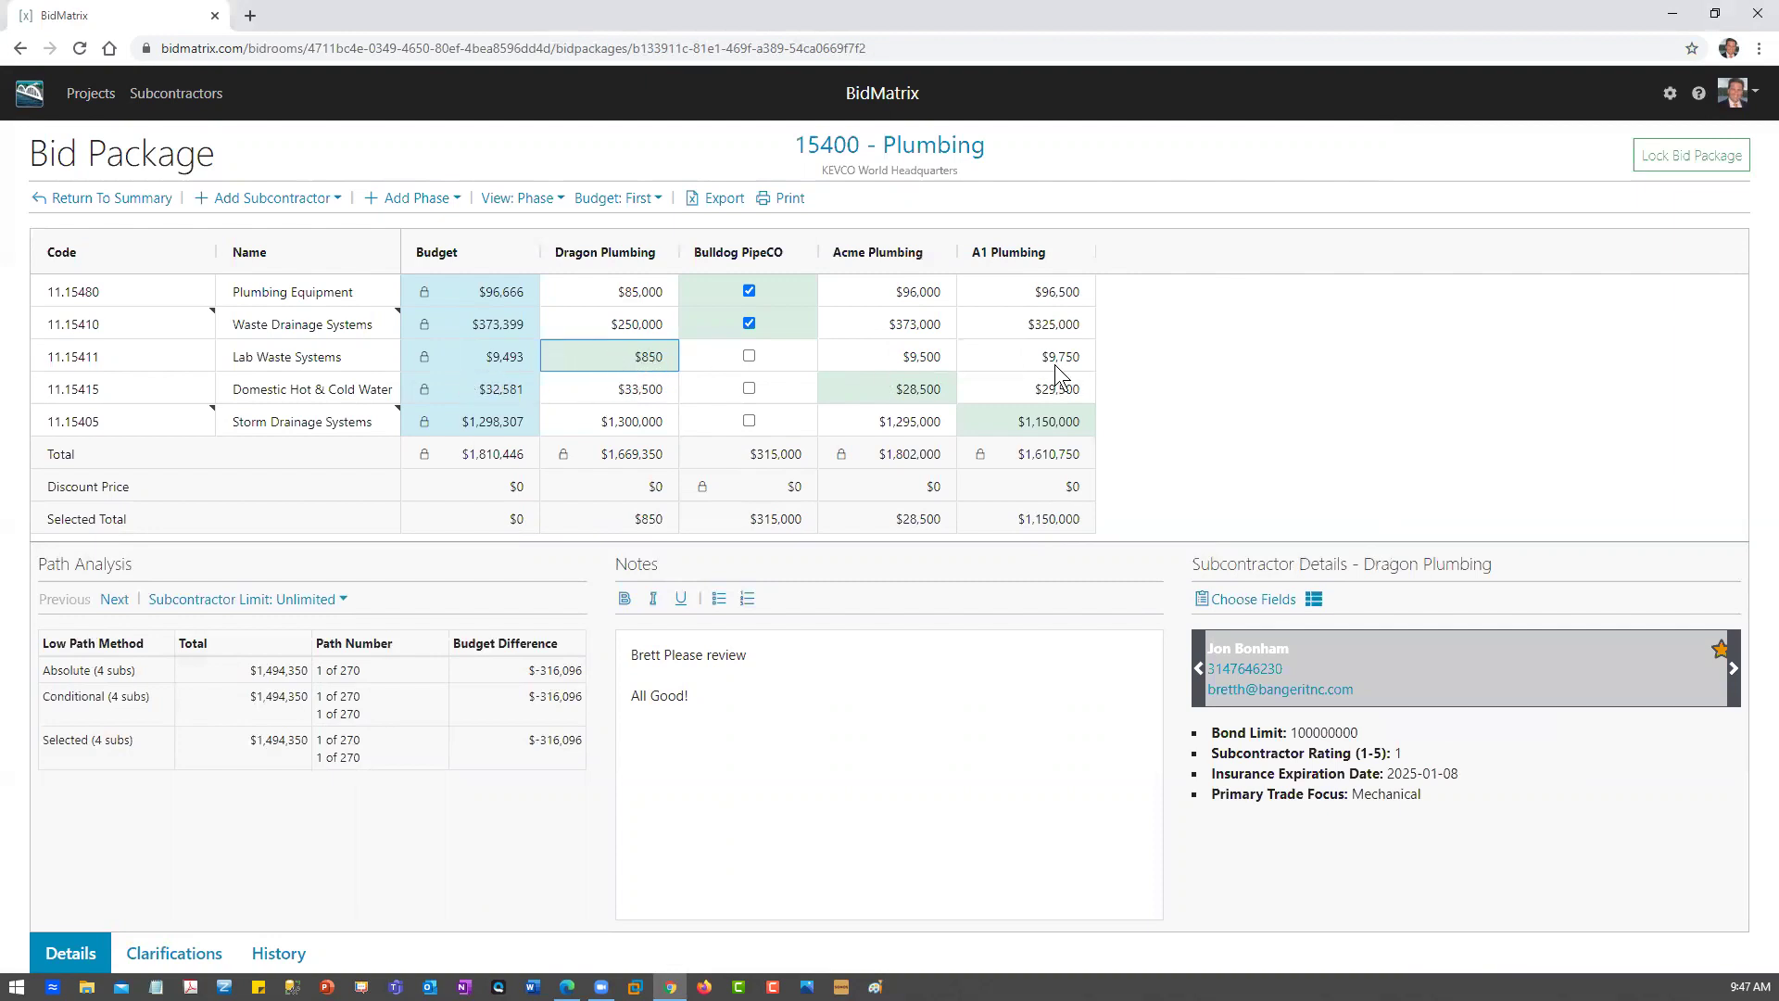
Supplement Dragon's Lab Waste bid with Under-slab Pipe Hangers, Poly-pro 6" and $500 additional, reaching $10,843
click(549, 359)
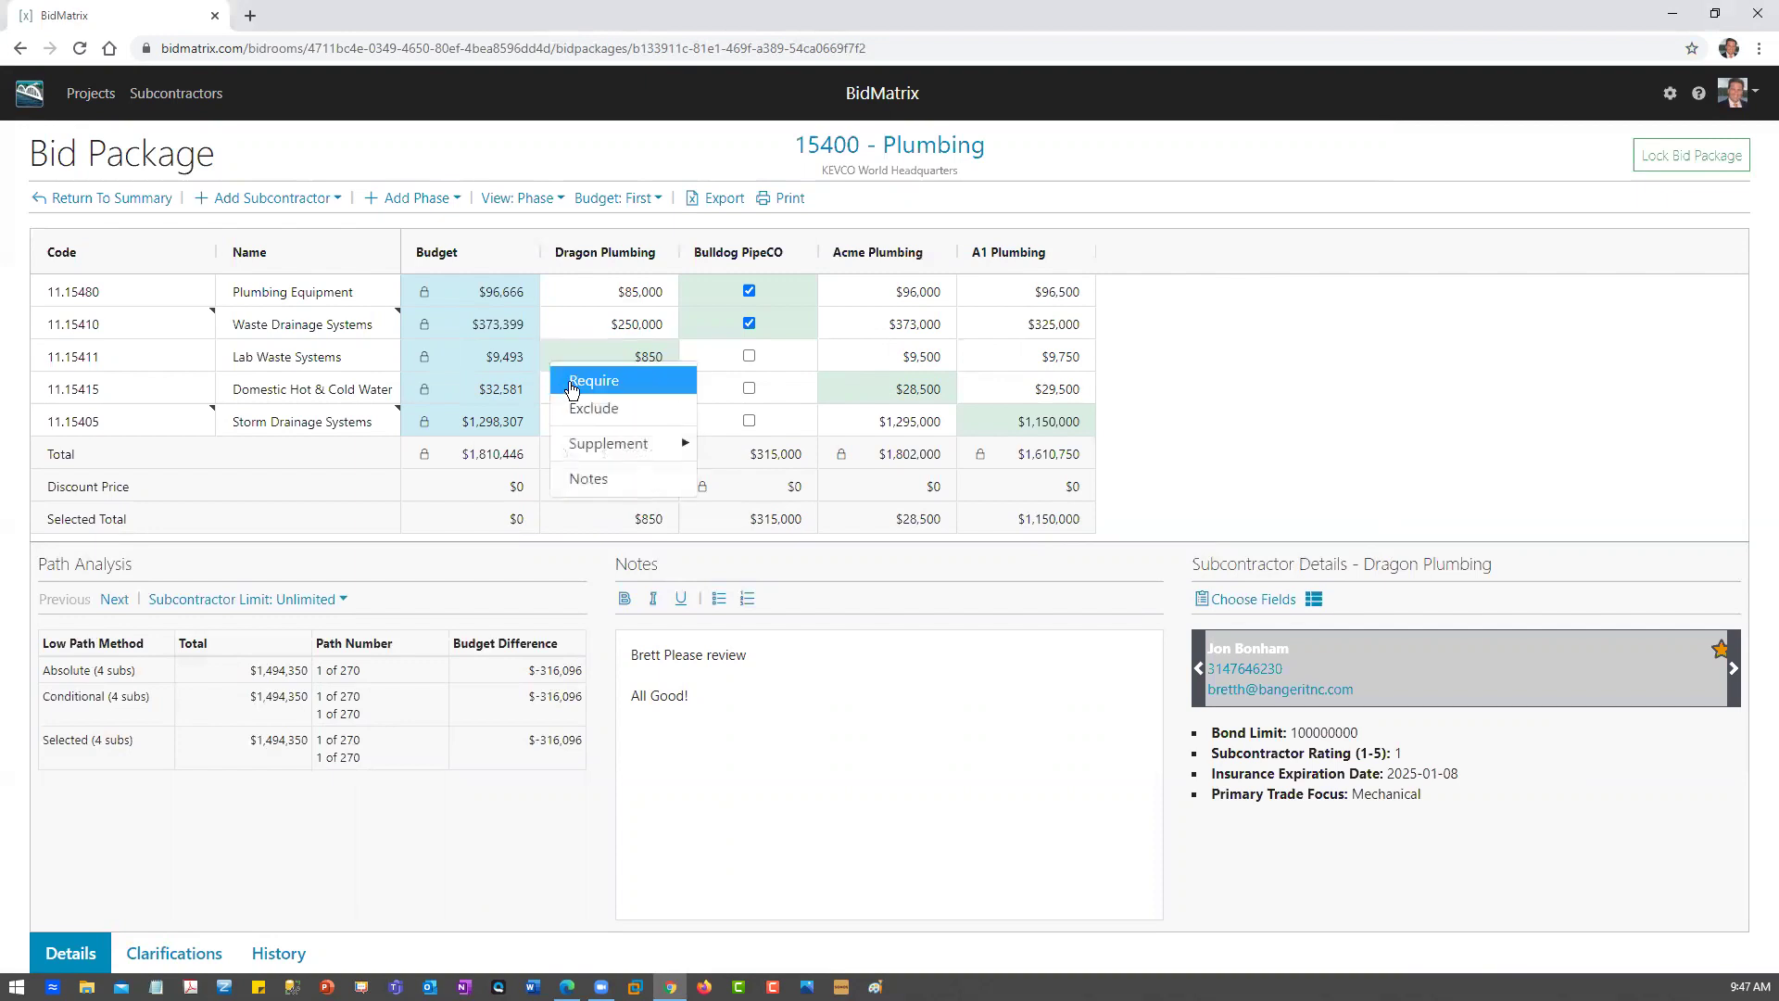
click(595, 445)
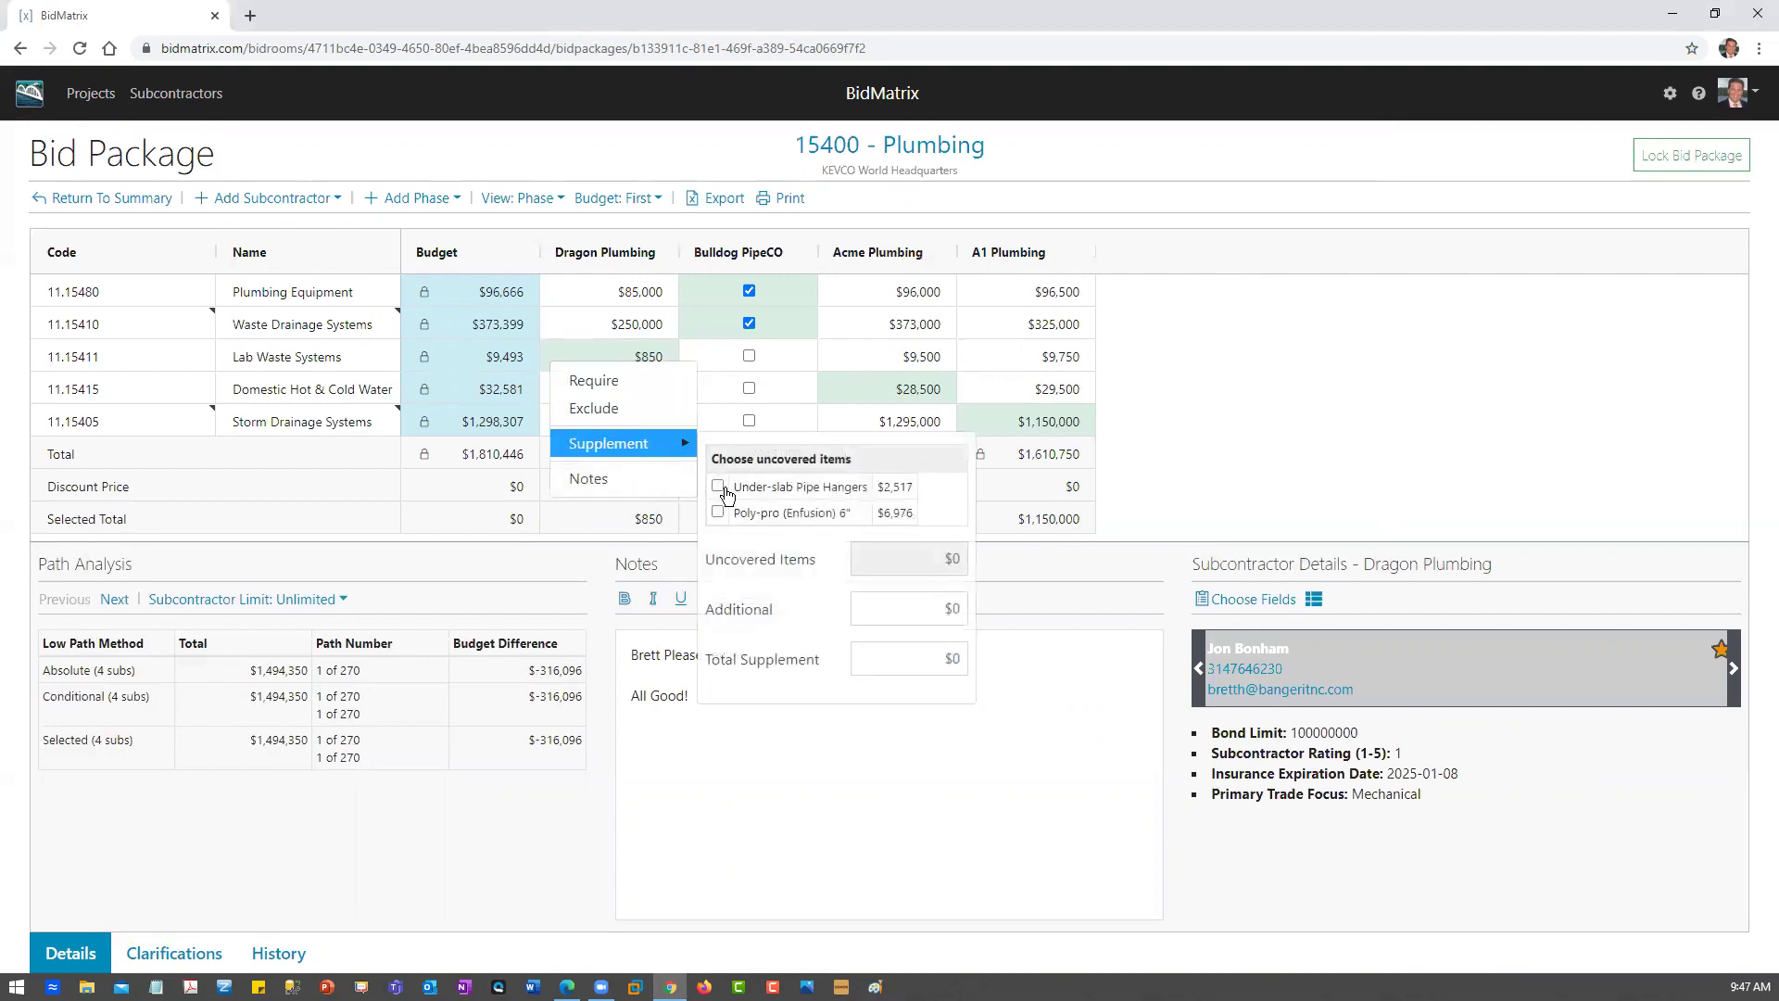
click(719, 487)
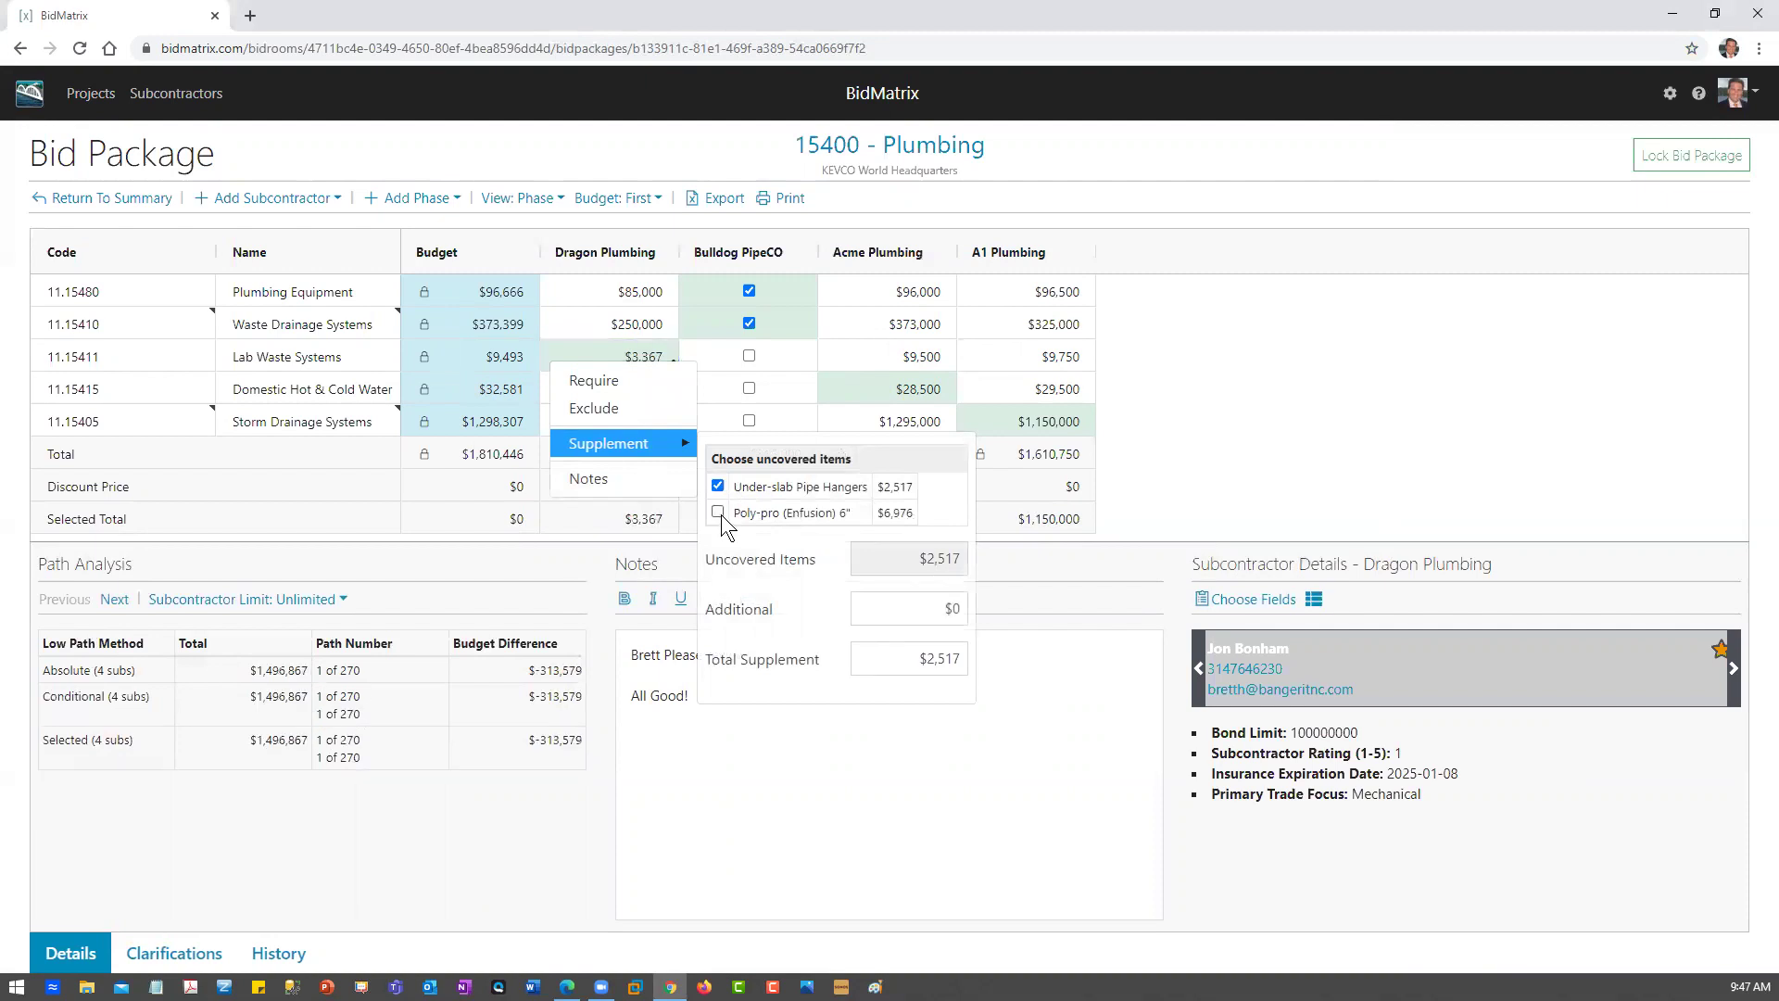
click(717, 513)
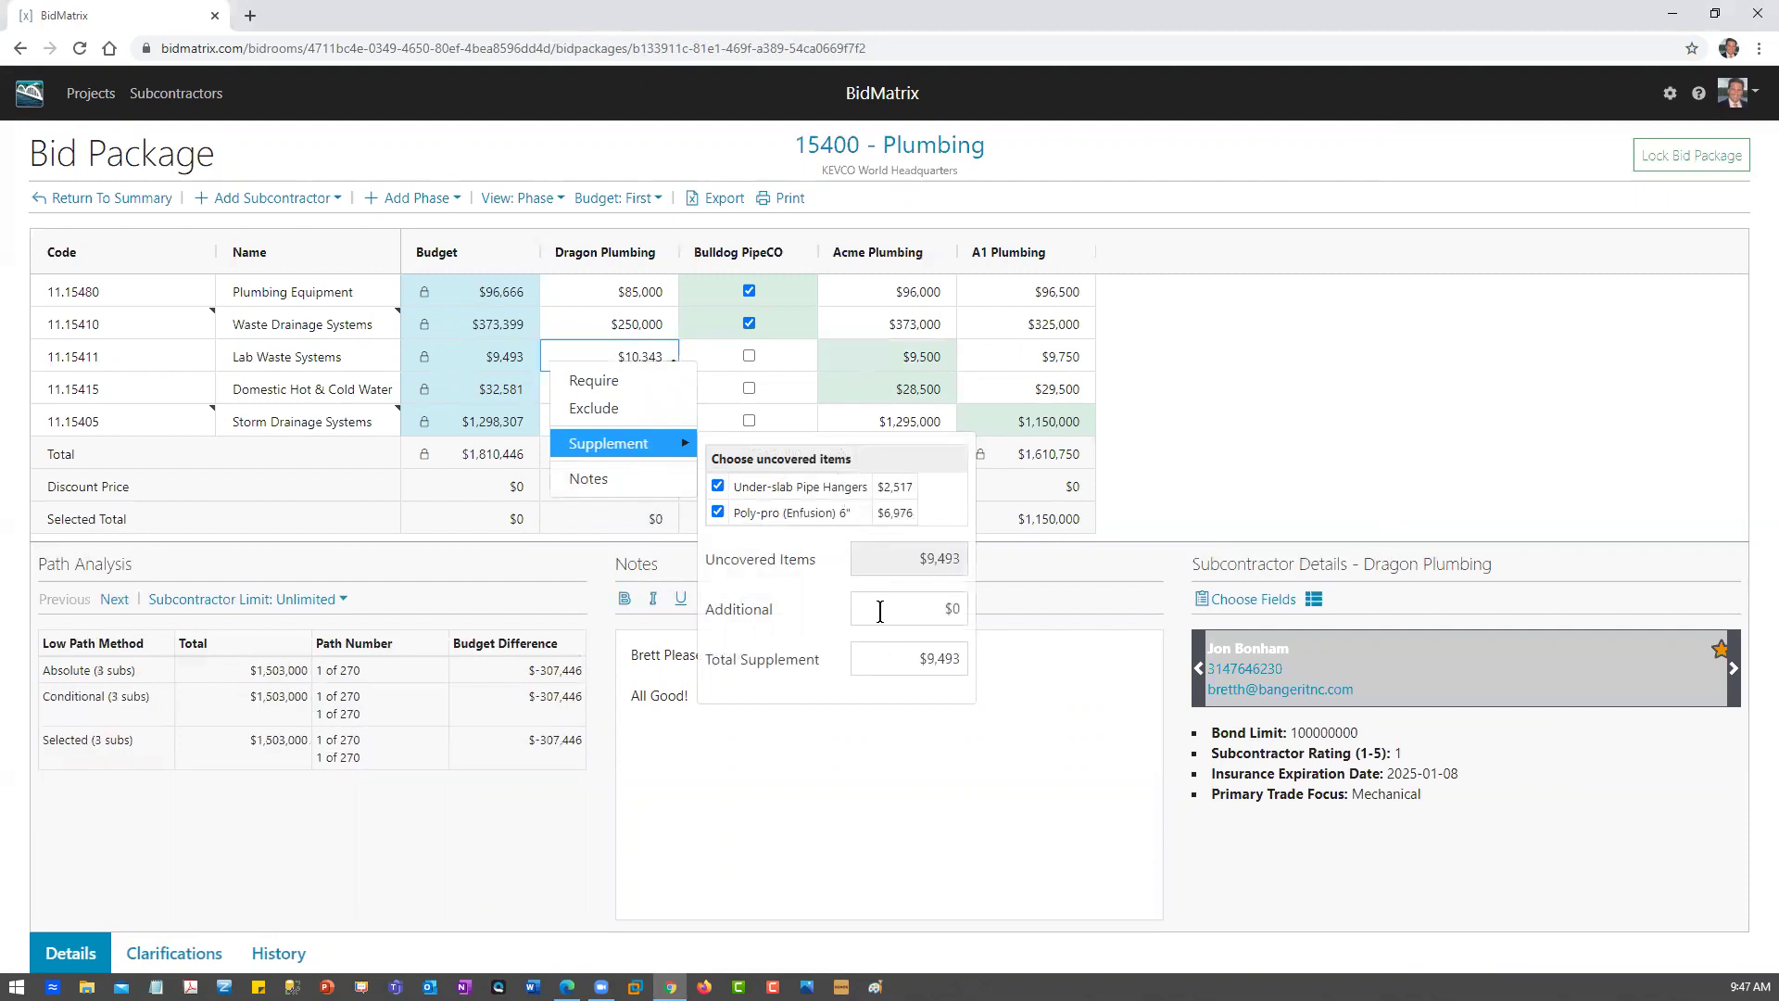
click(886, 610)
text(5)
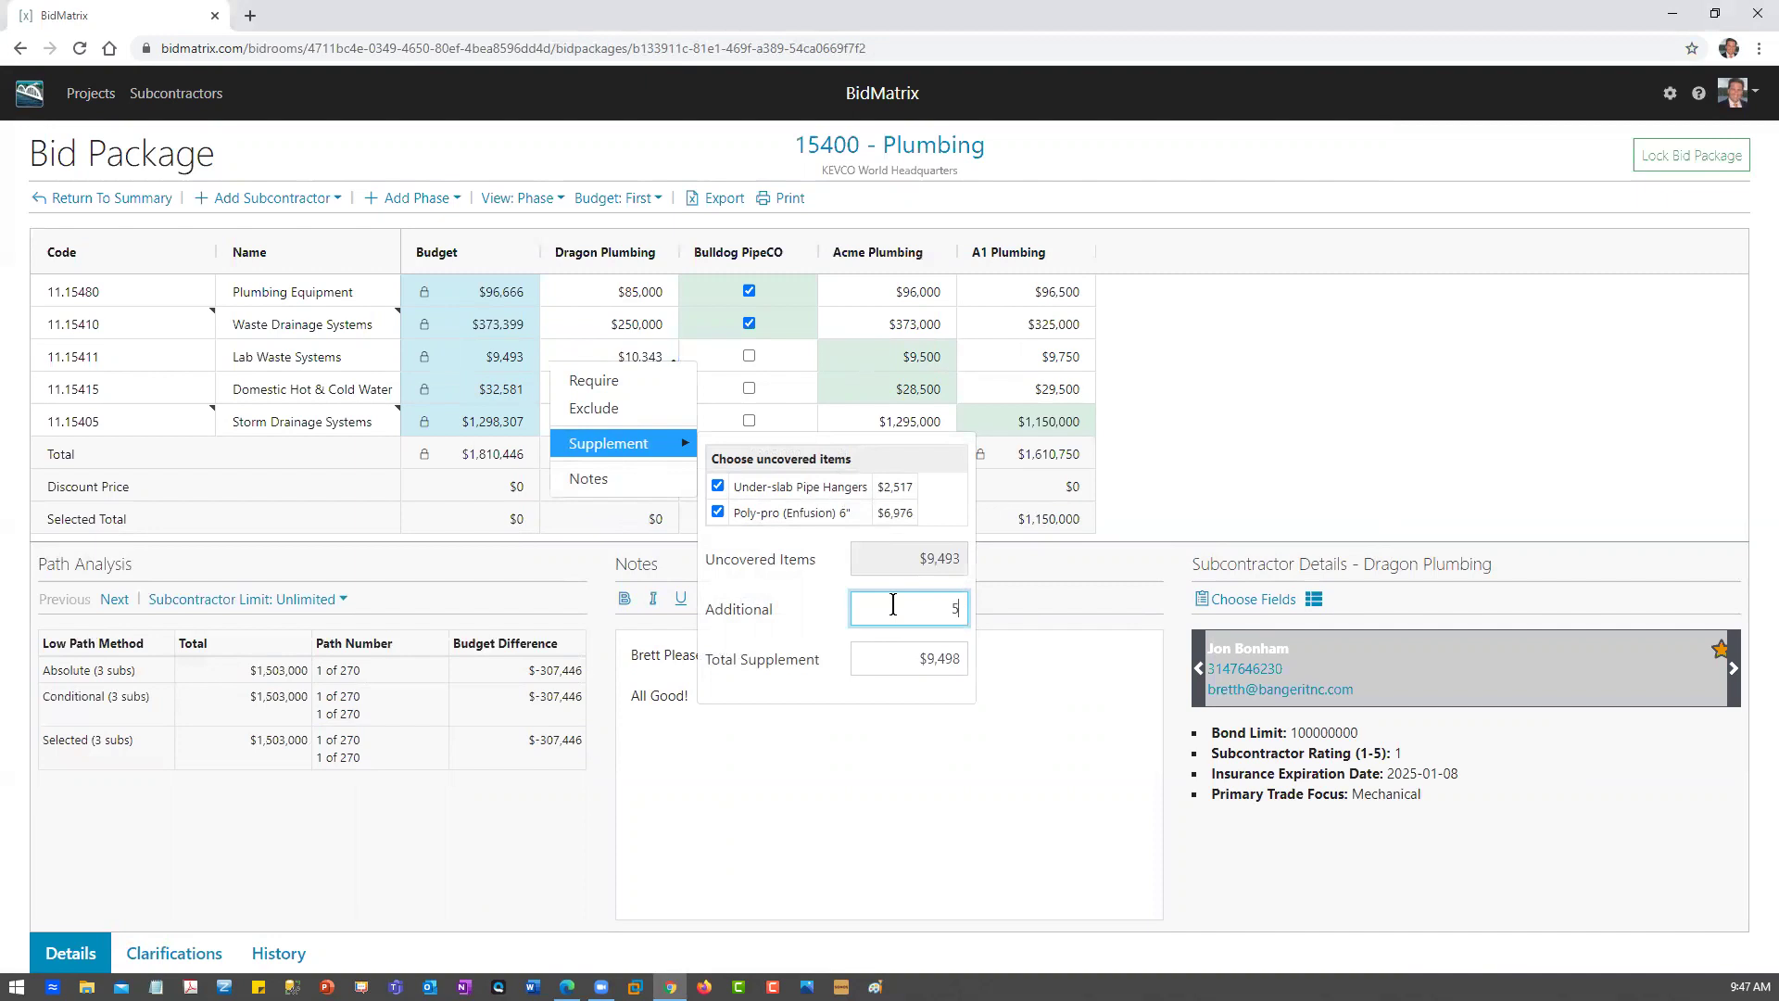
text(00)
key(Return)
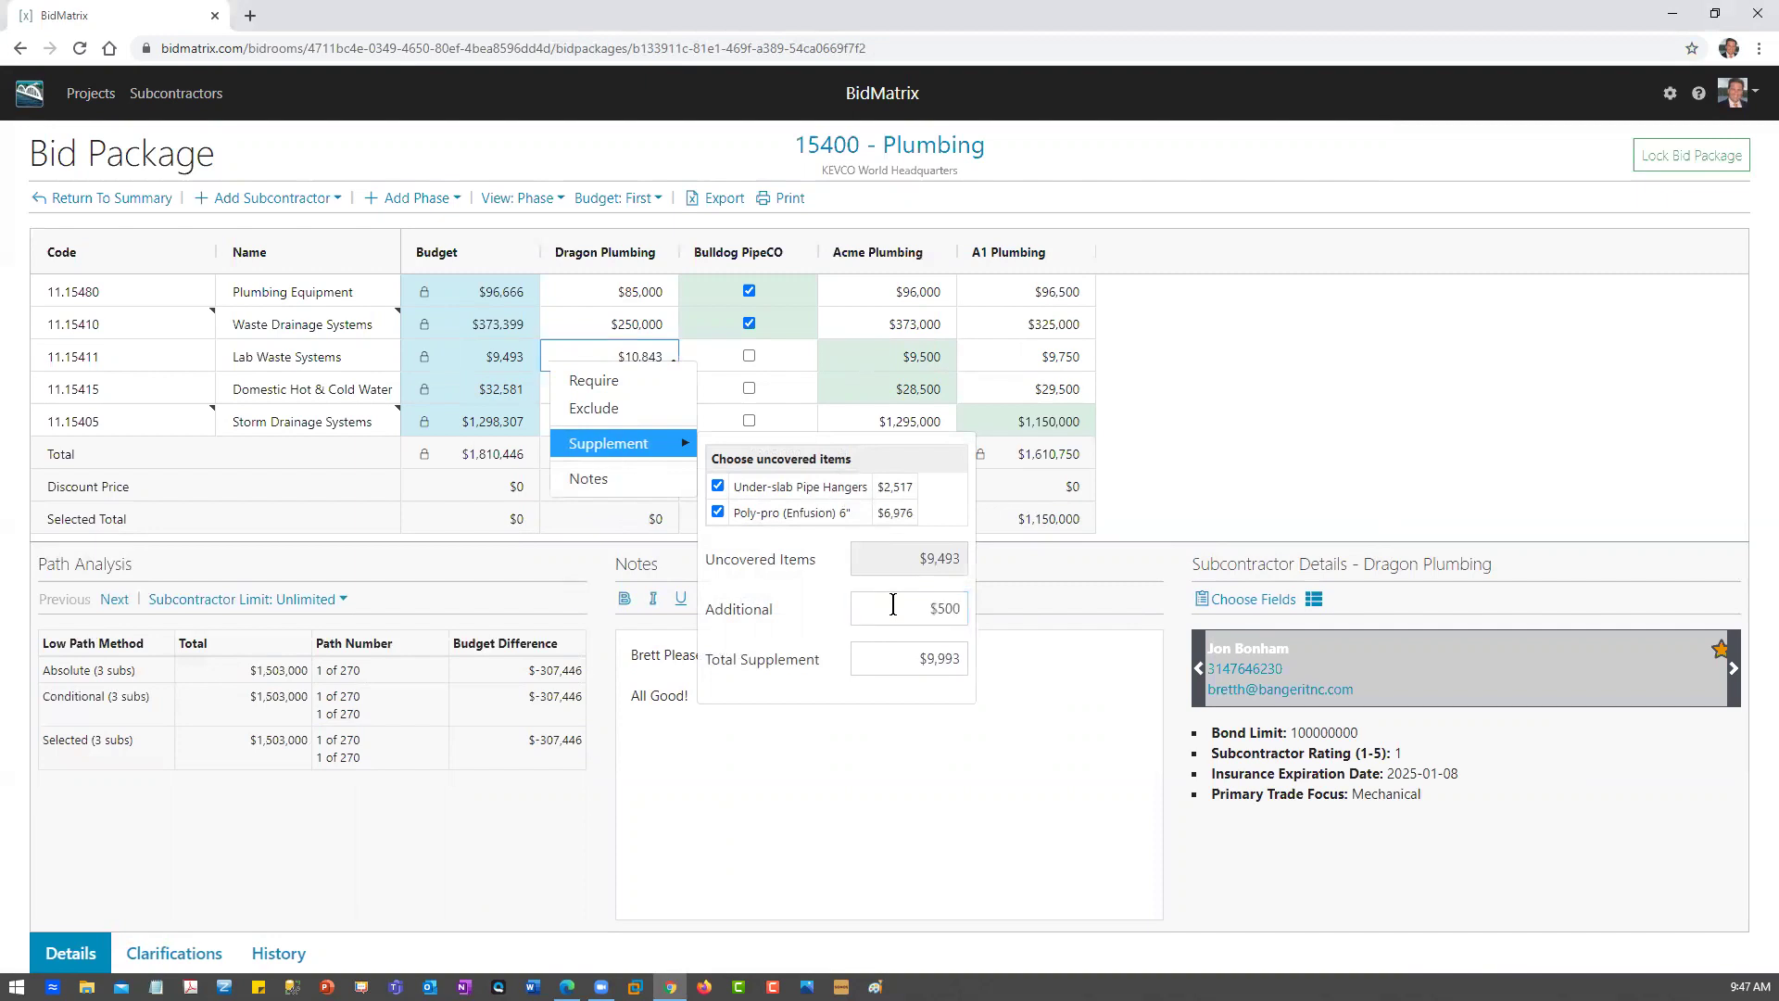
click(1043, 625)
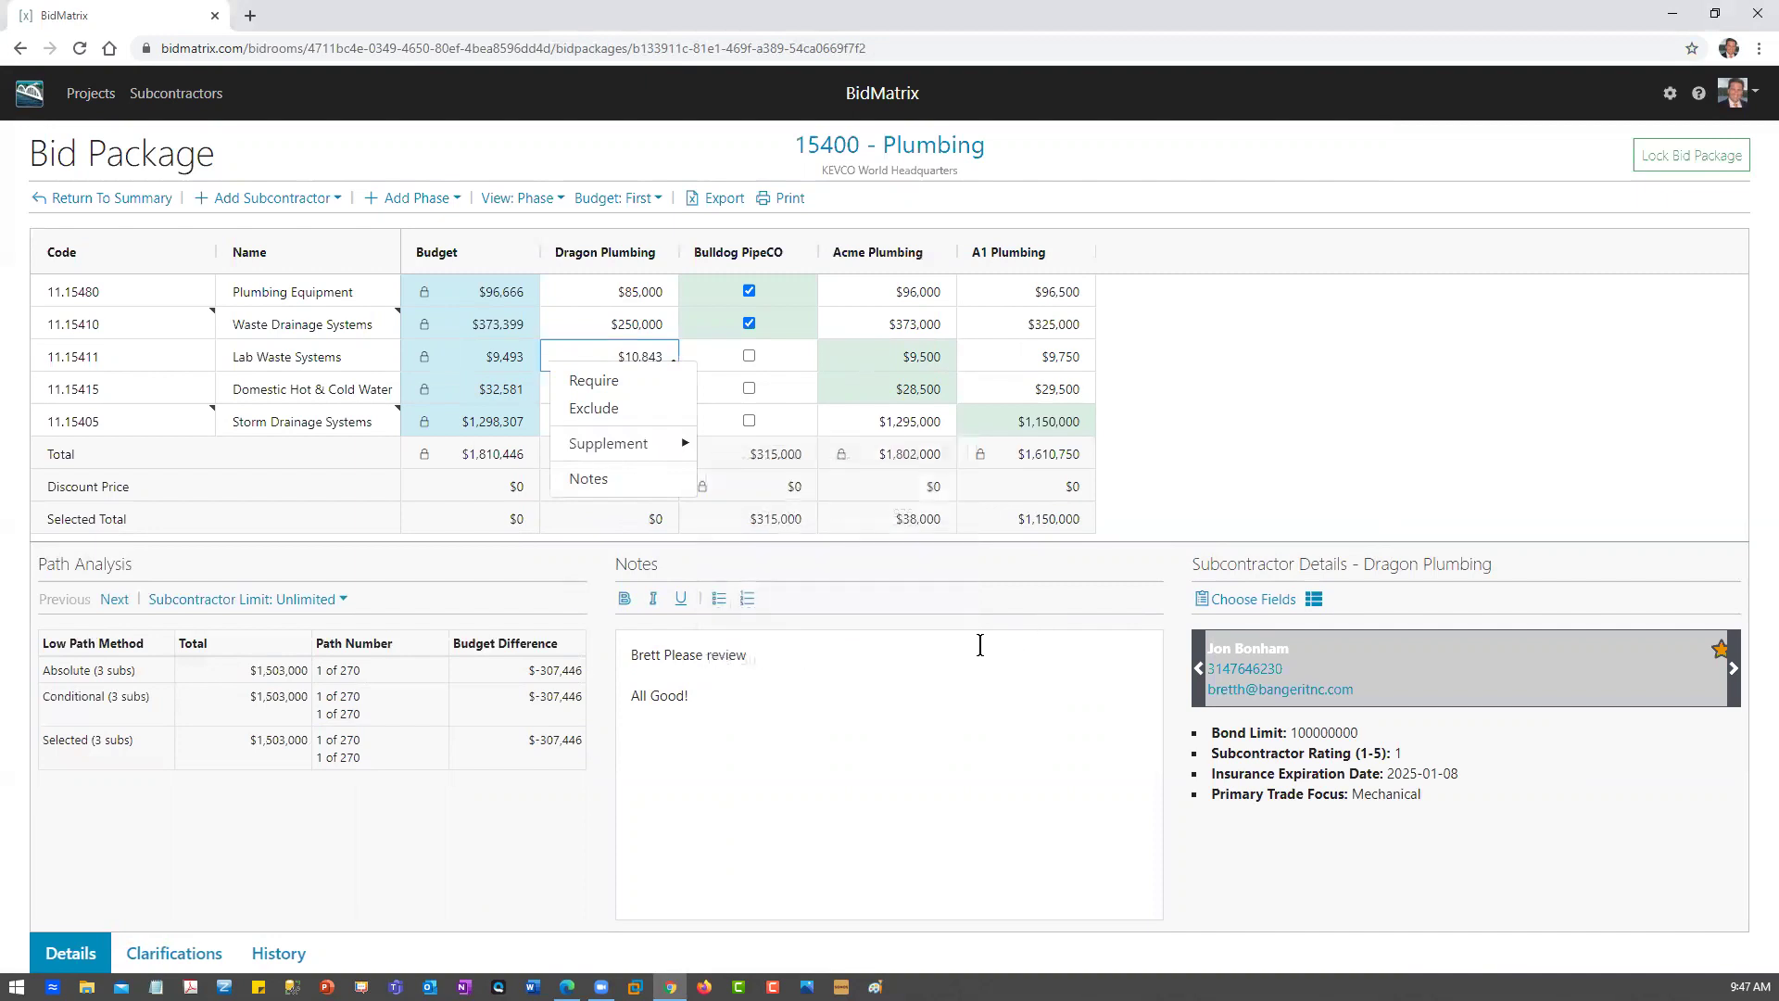
click(626, 358)
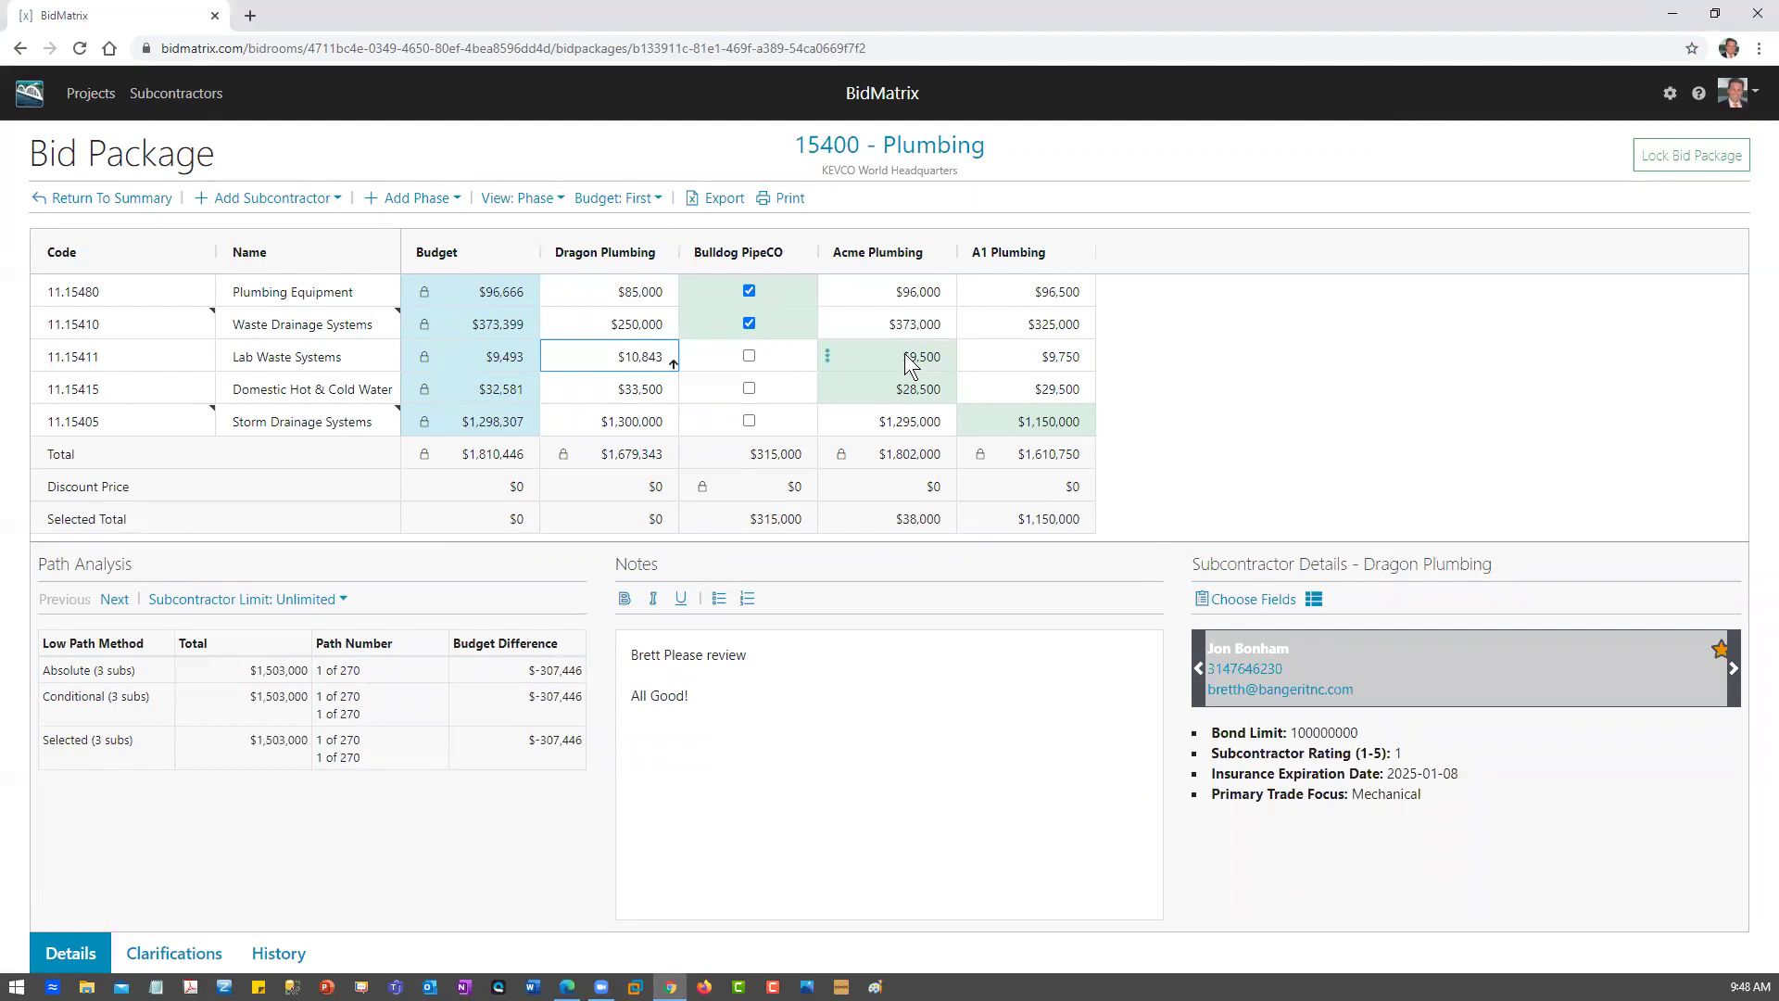
Require Dragon's $10,843 Lab Waste bid and set the path analysis Subcontractor Limit to 2
click(555, 360)
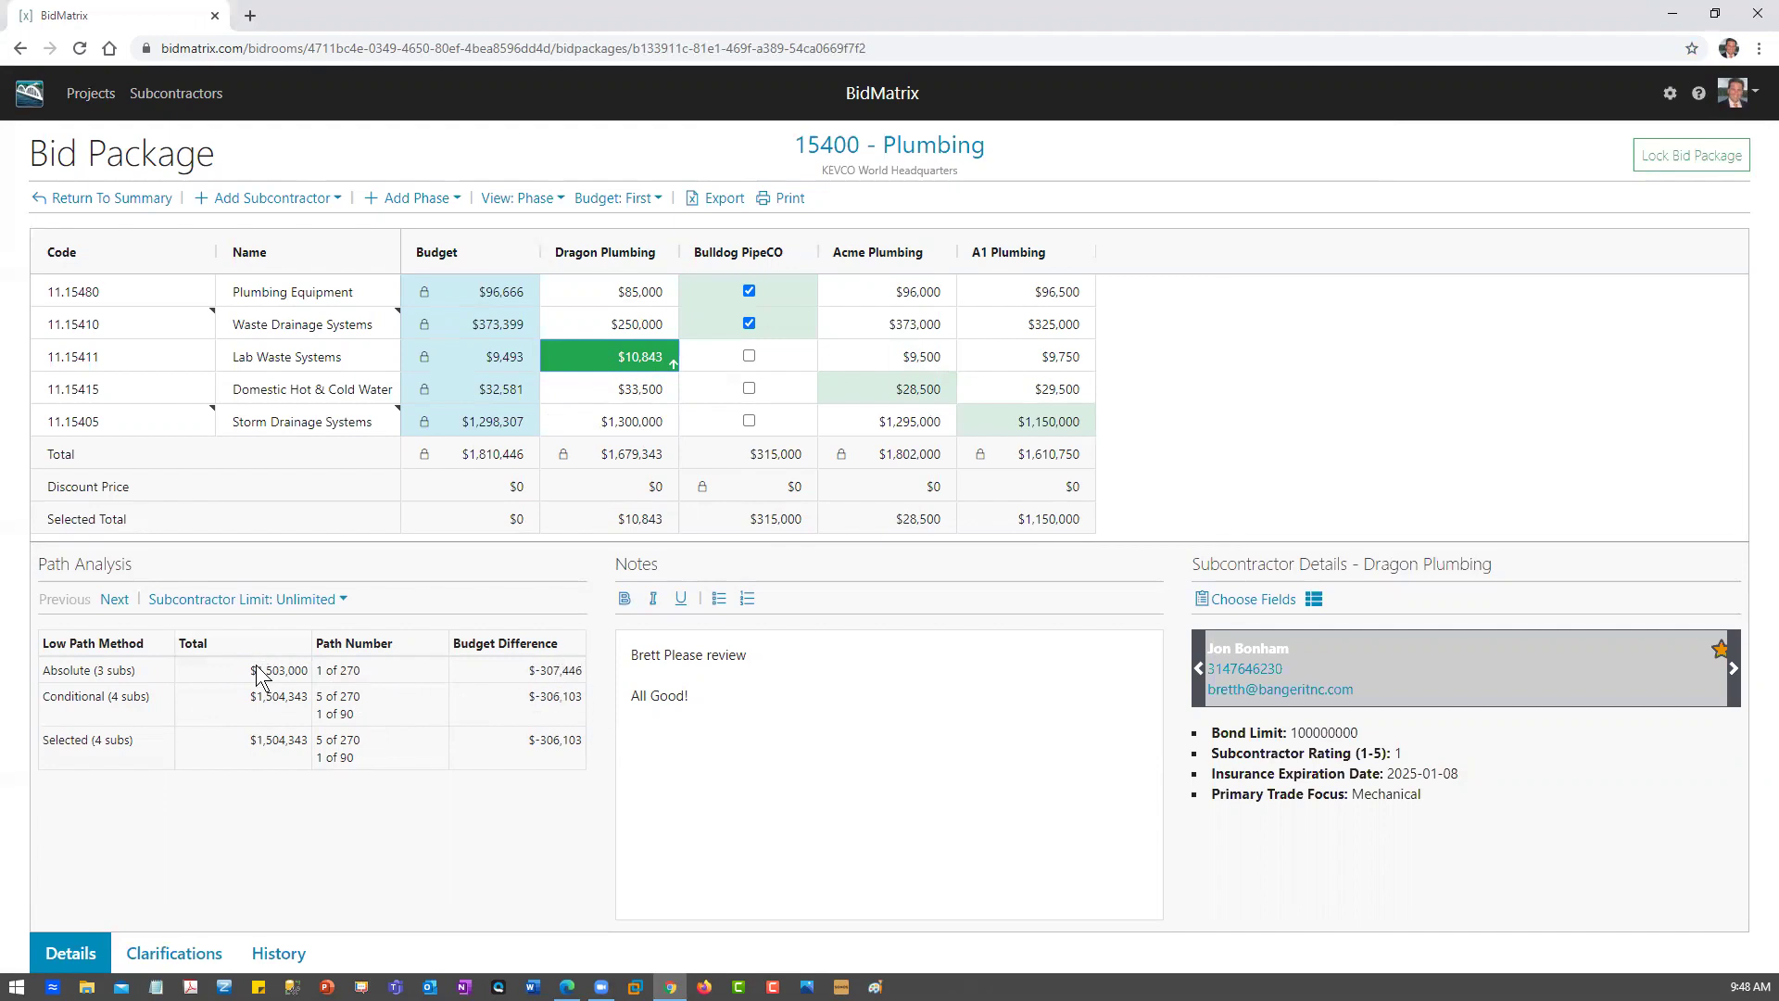
click(282, 609)
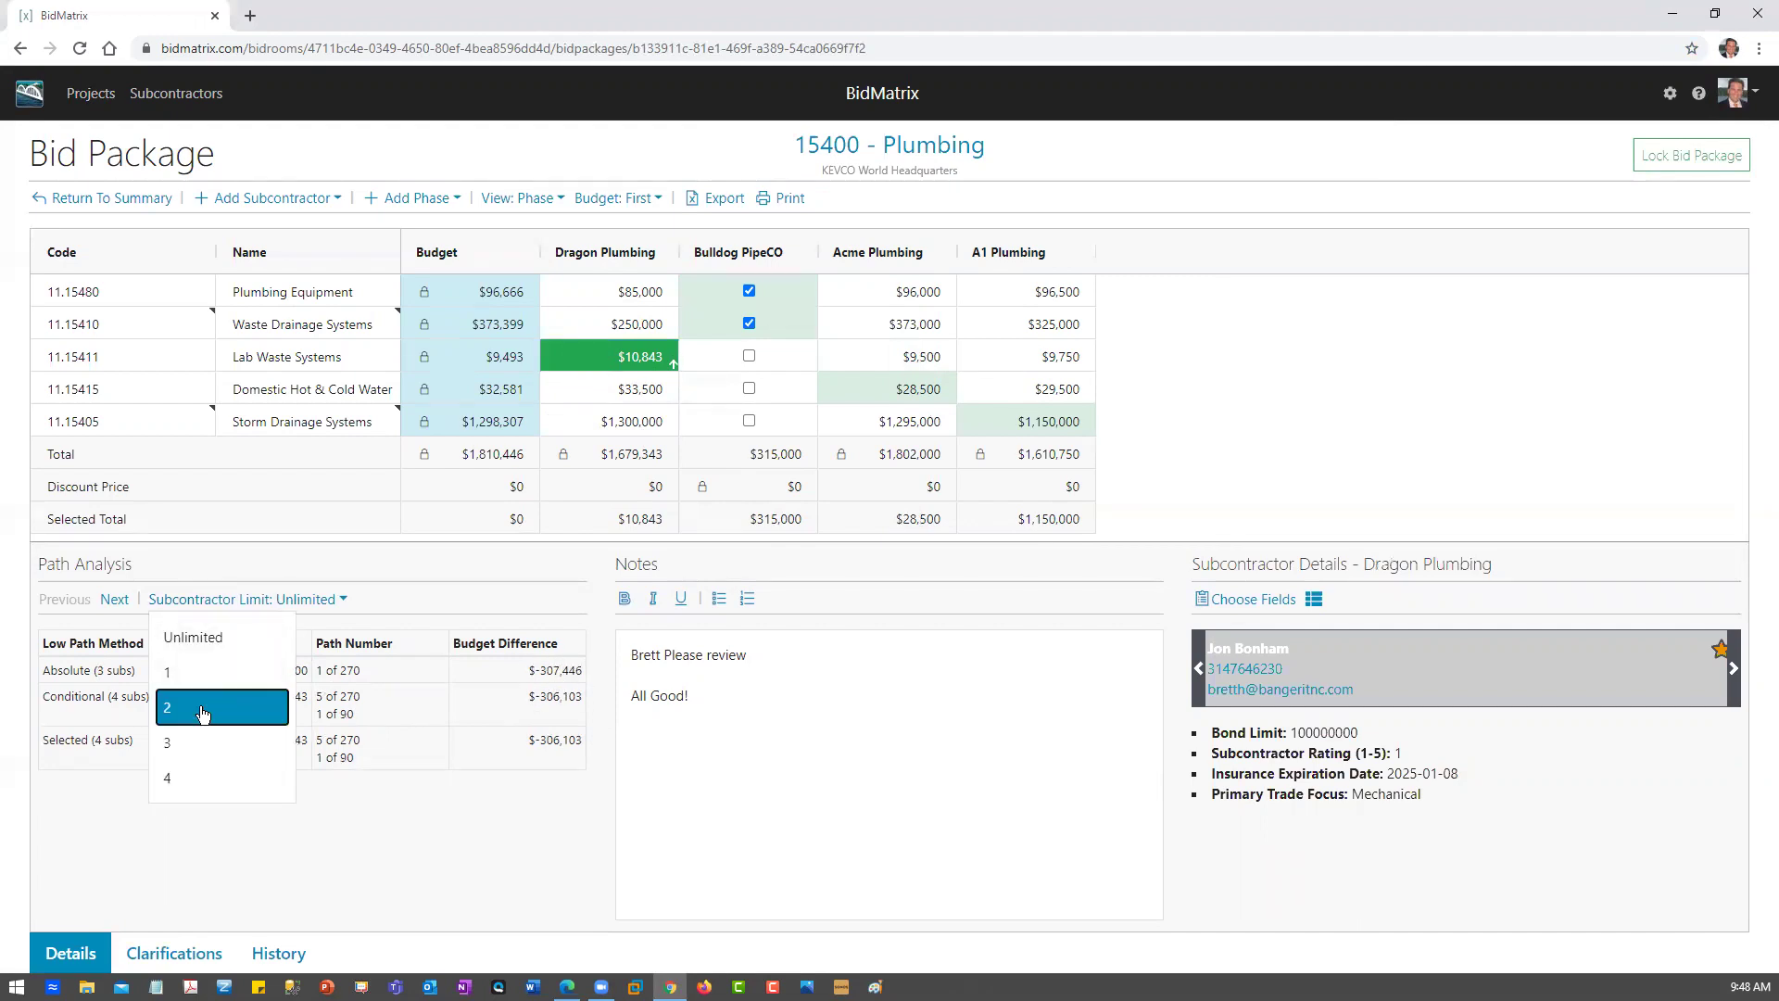
click(252, 702)
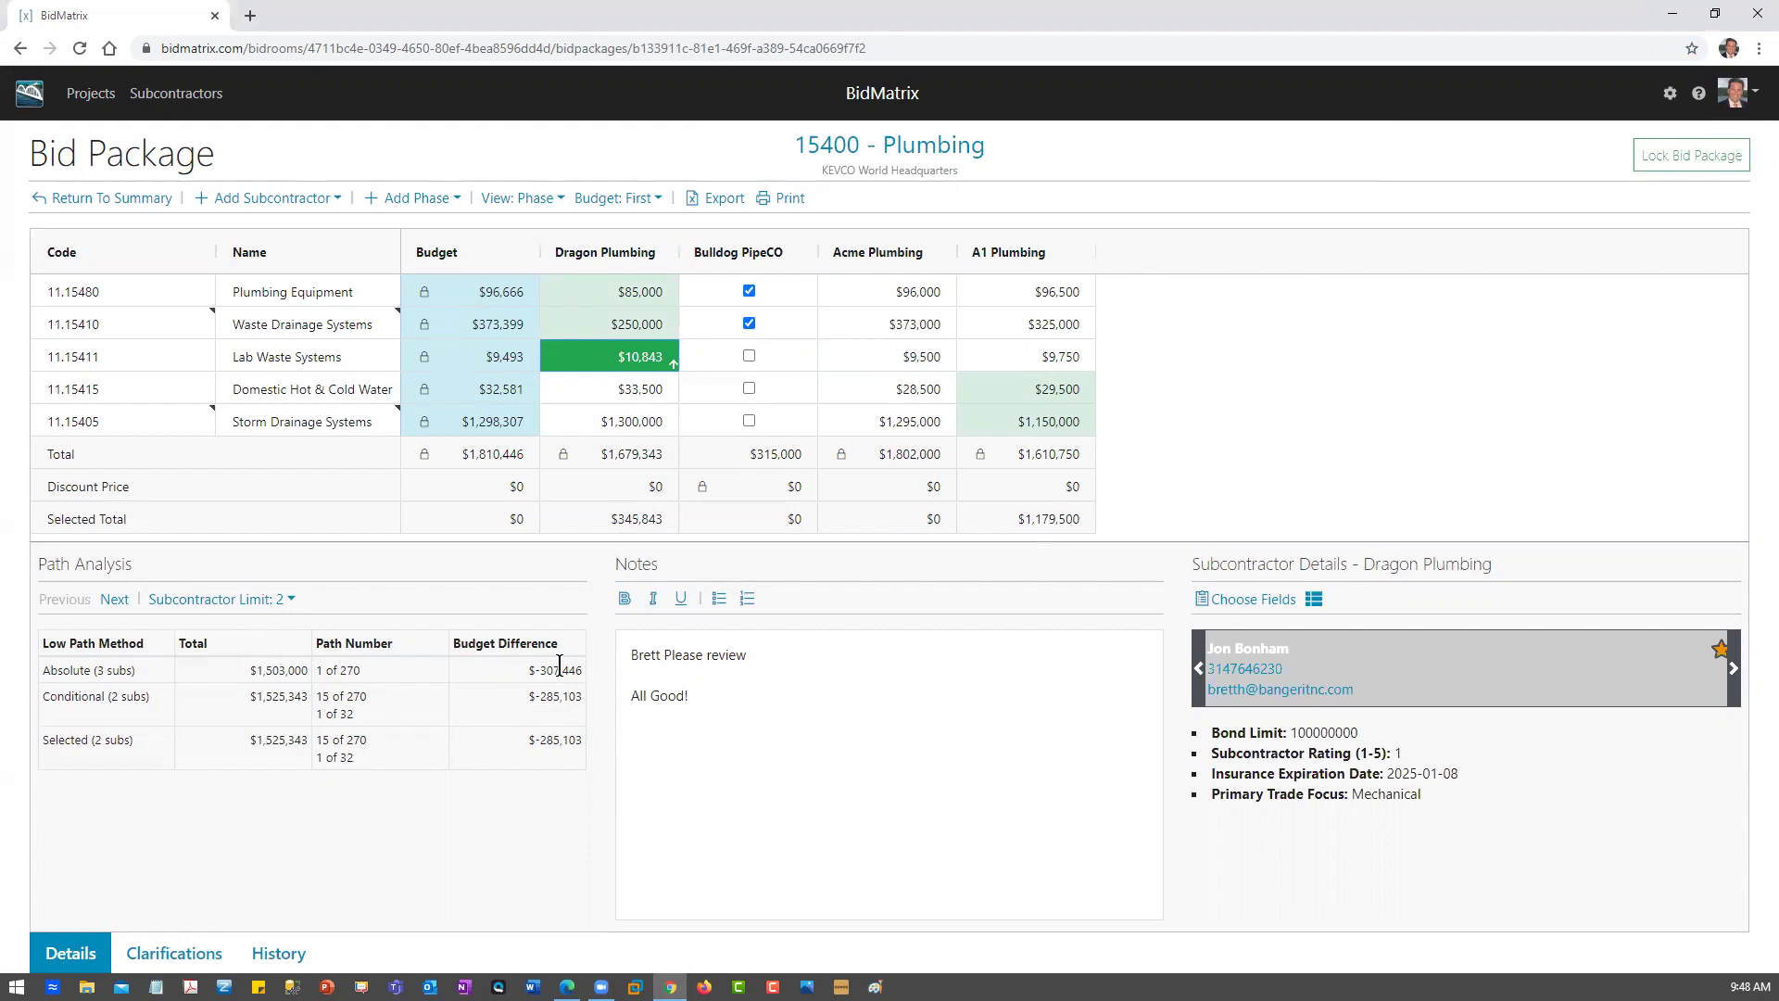
Add a note on Bulldog PipeCO's full pressure testing clarification and mark it as included
click(182, 958)
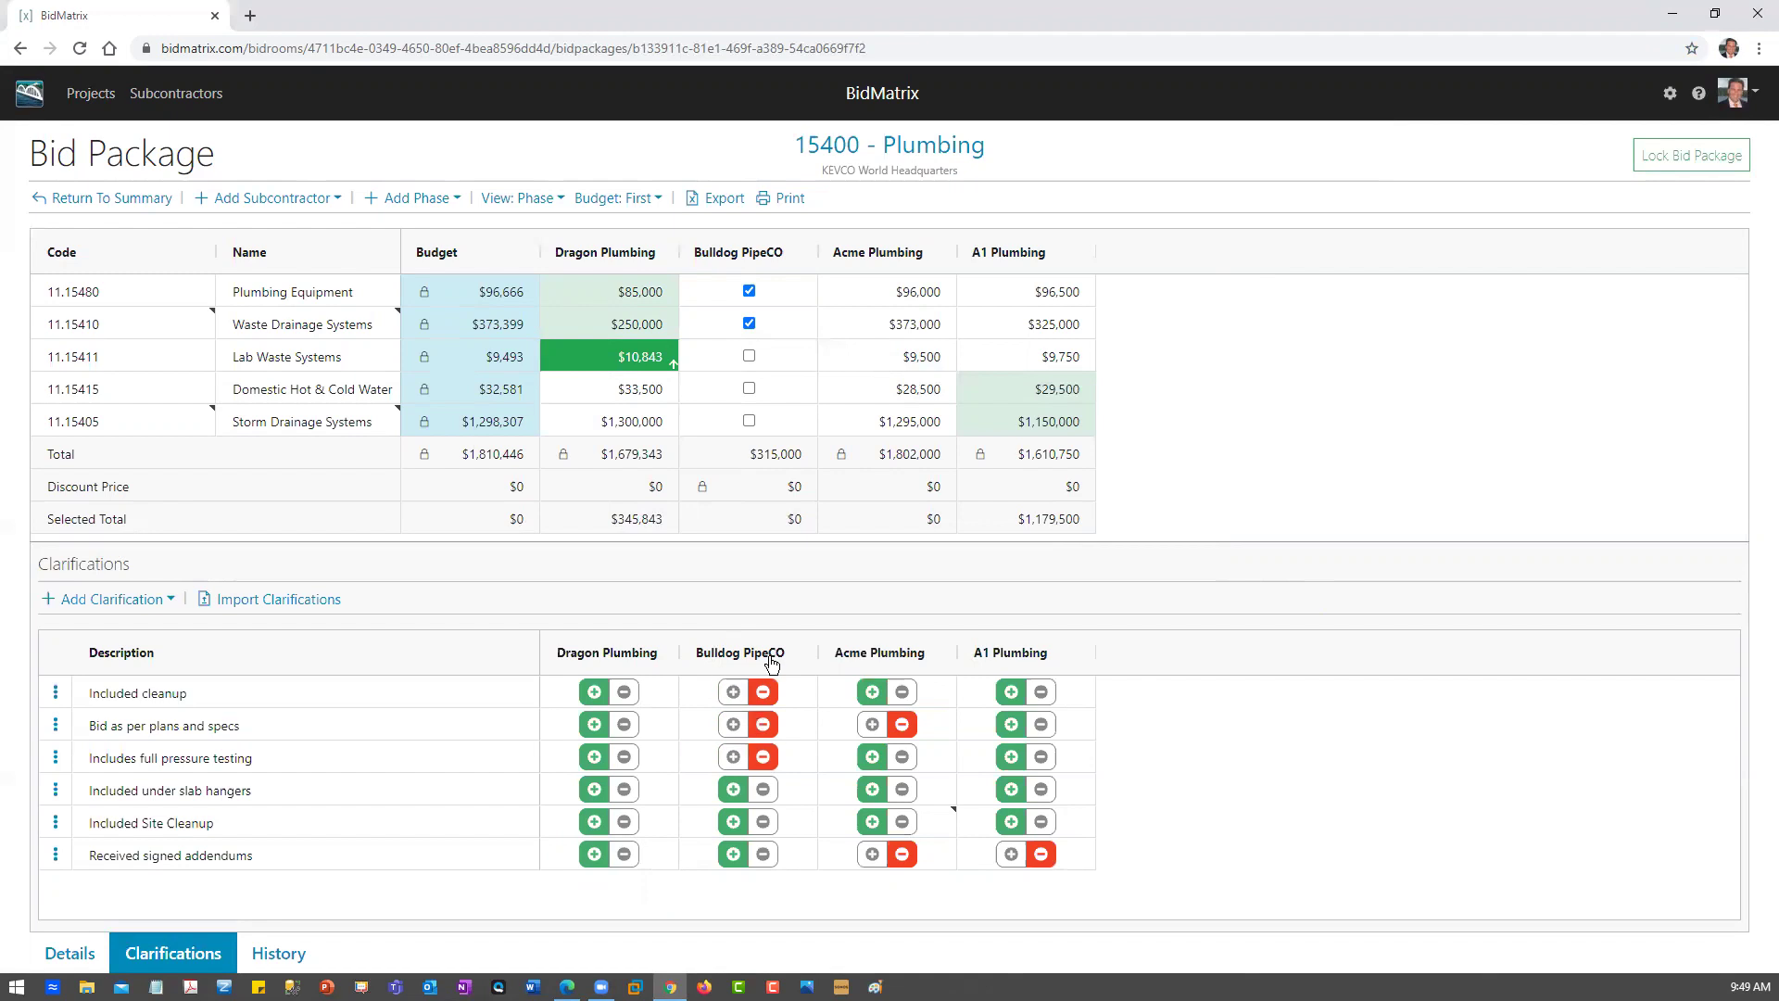
mouse_move(732, 758)
click(691, 759)
click(712, 820)
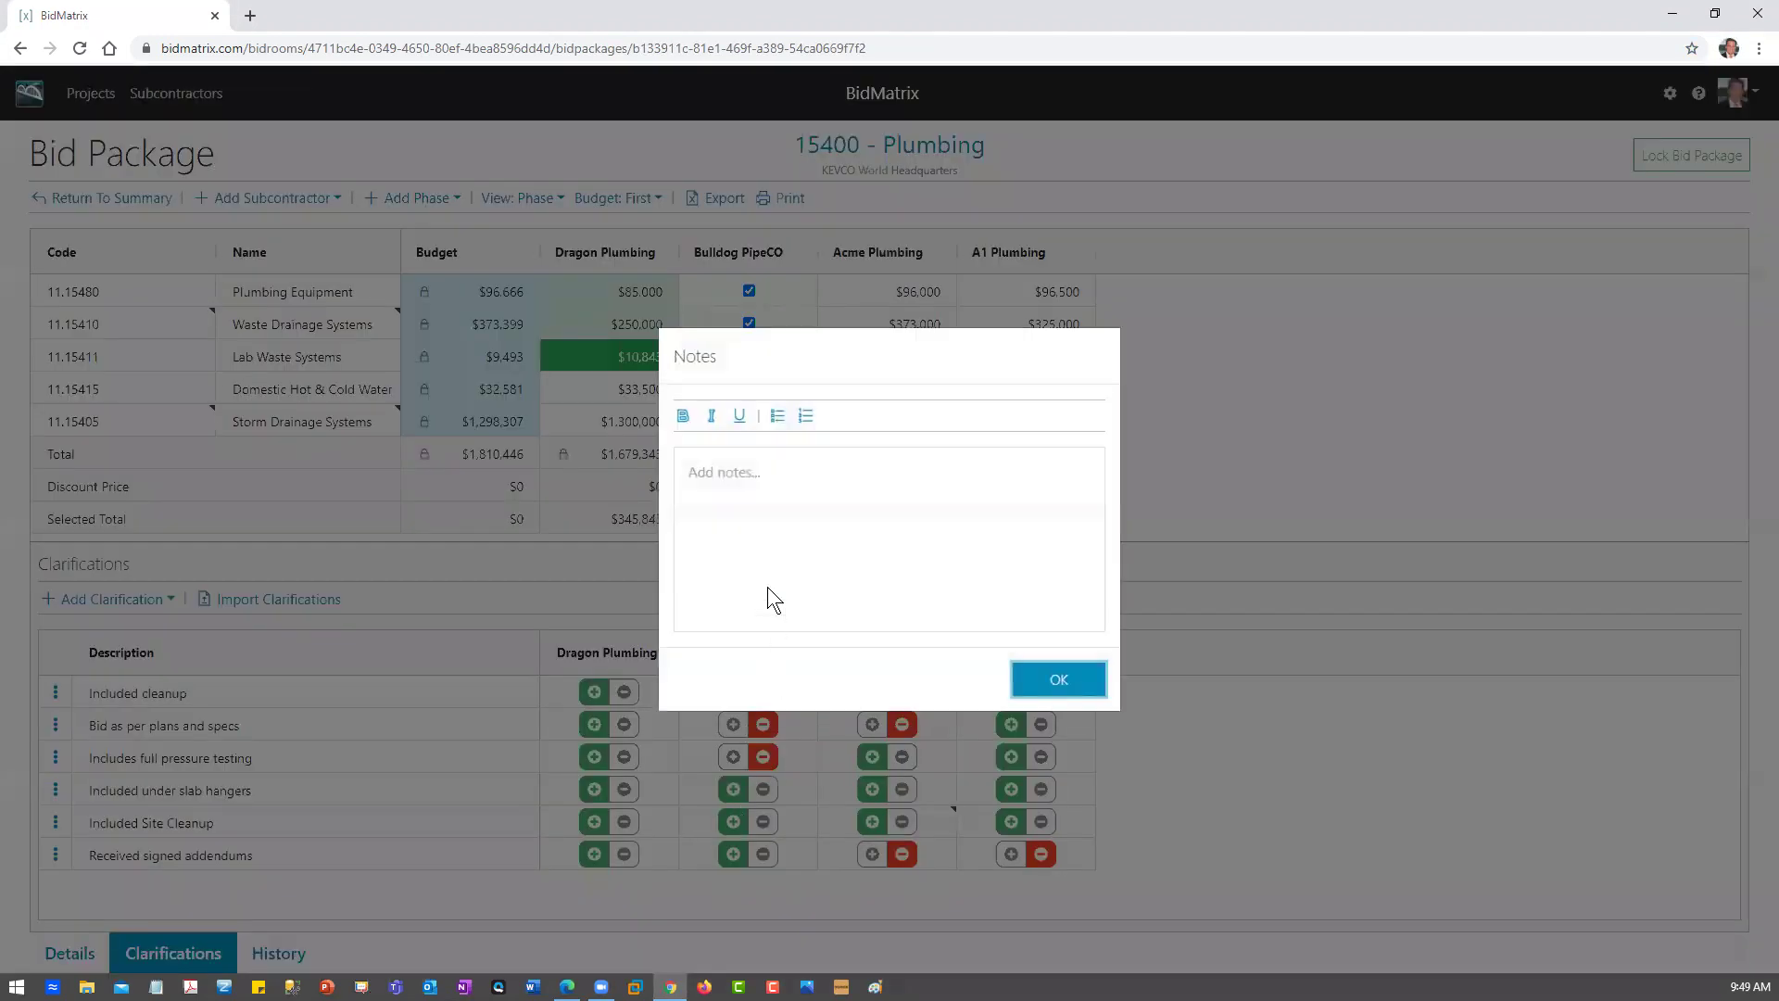
click(769, 488)
text(yes testing)
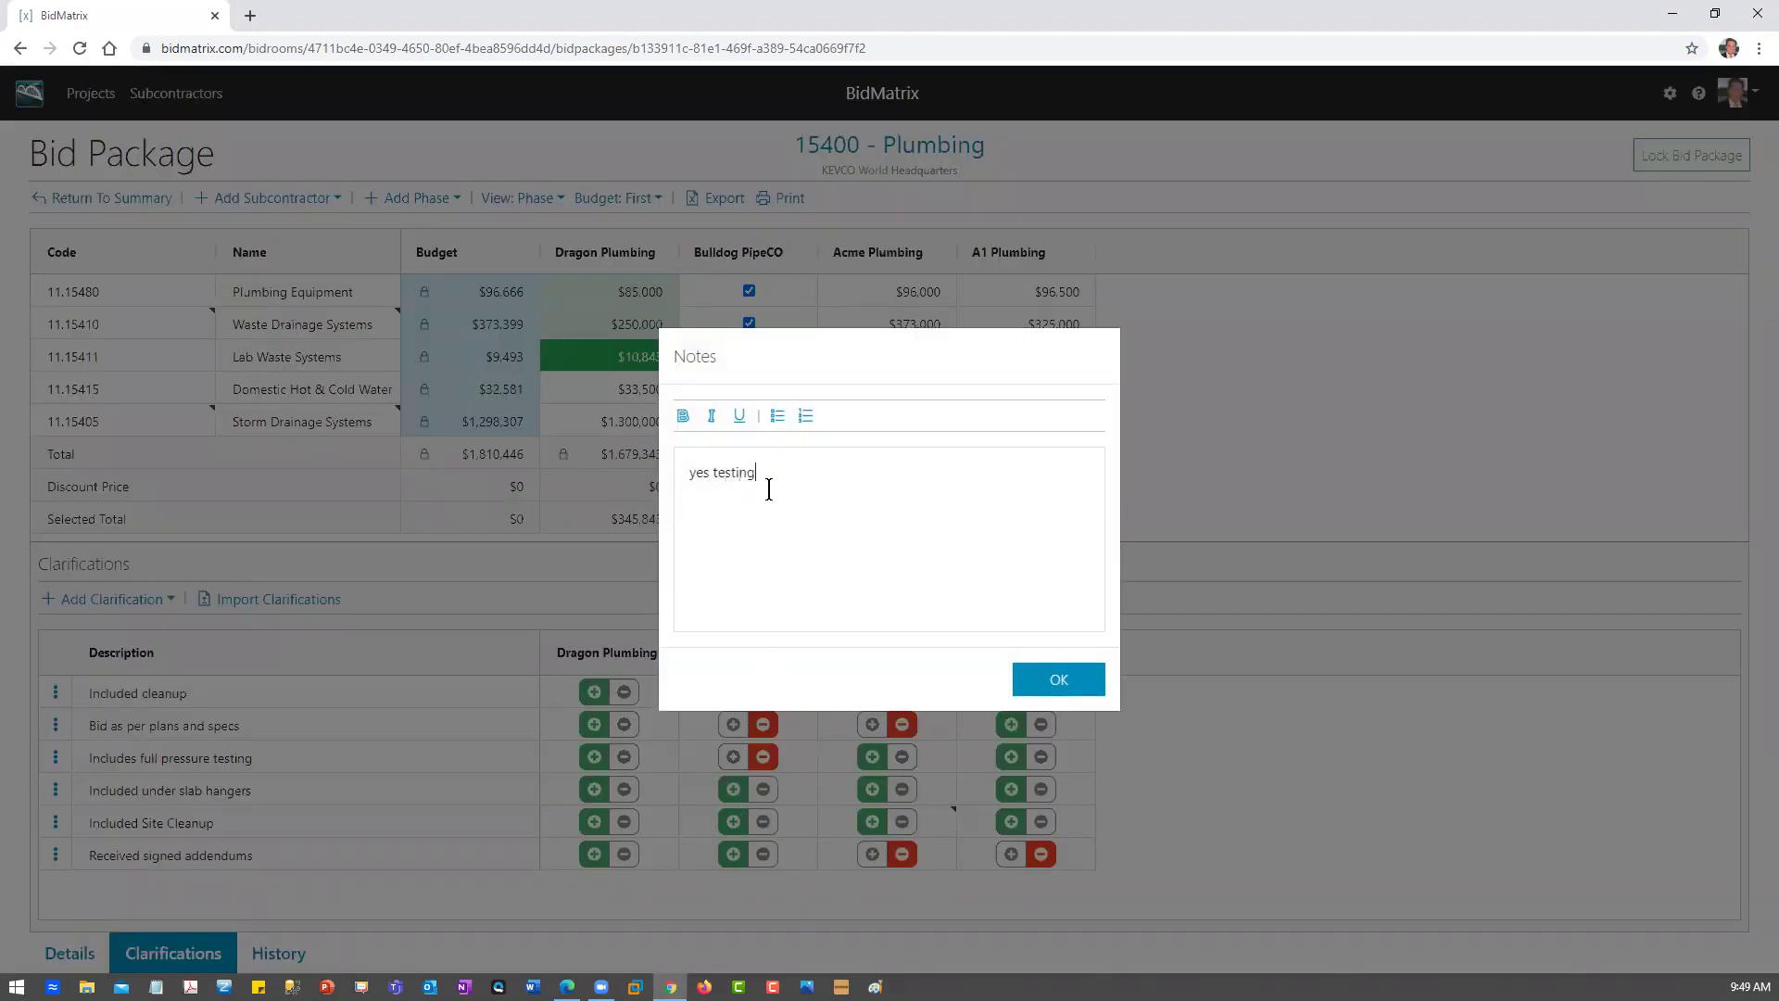
text( is included)
click(1049, 683)
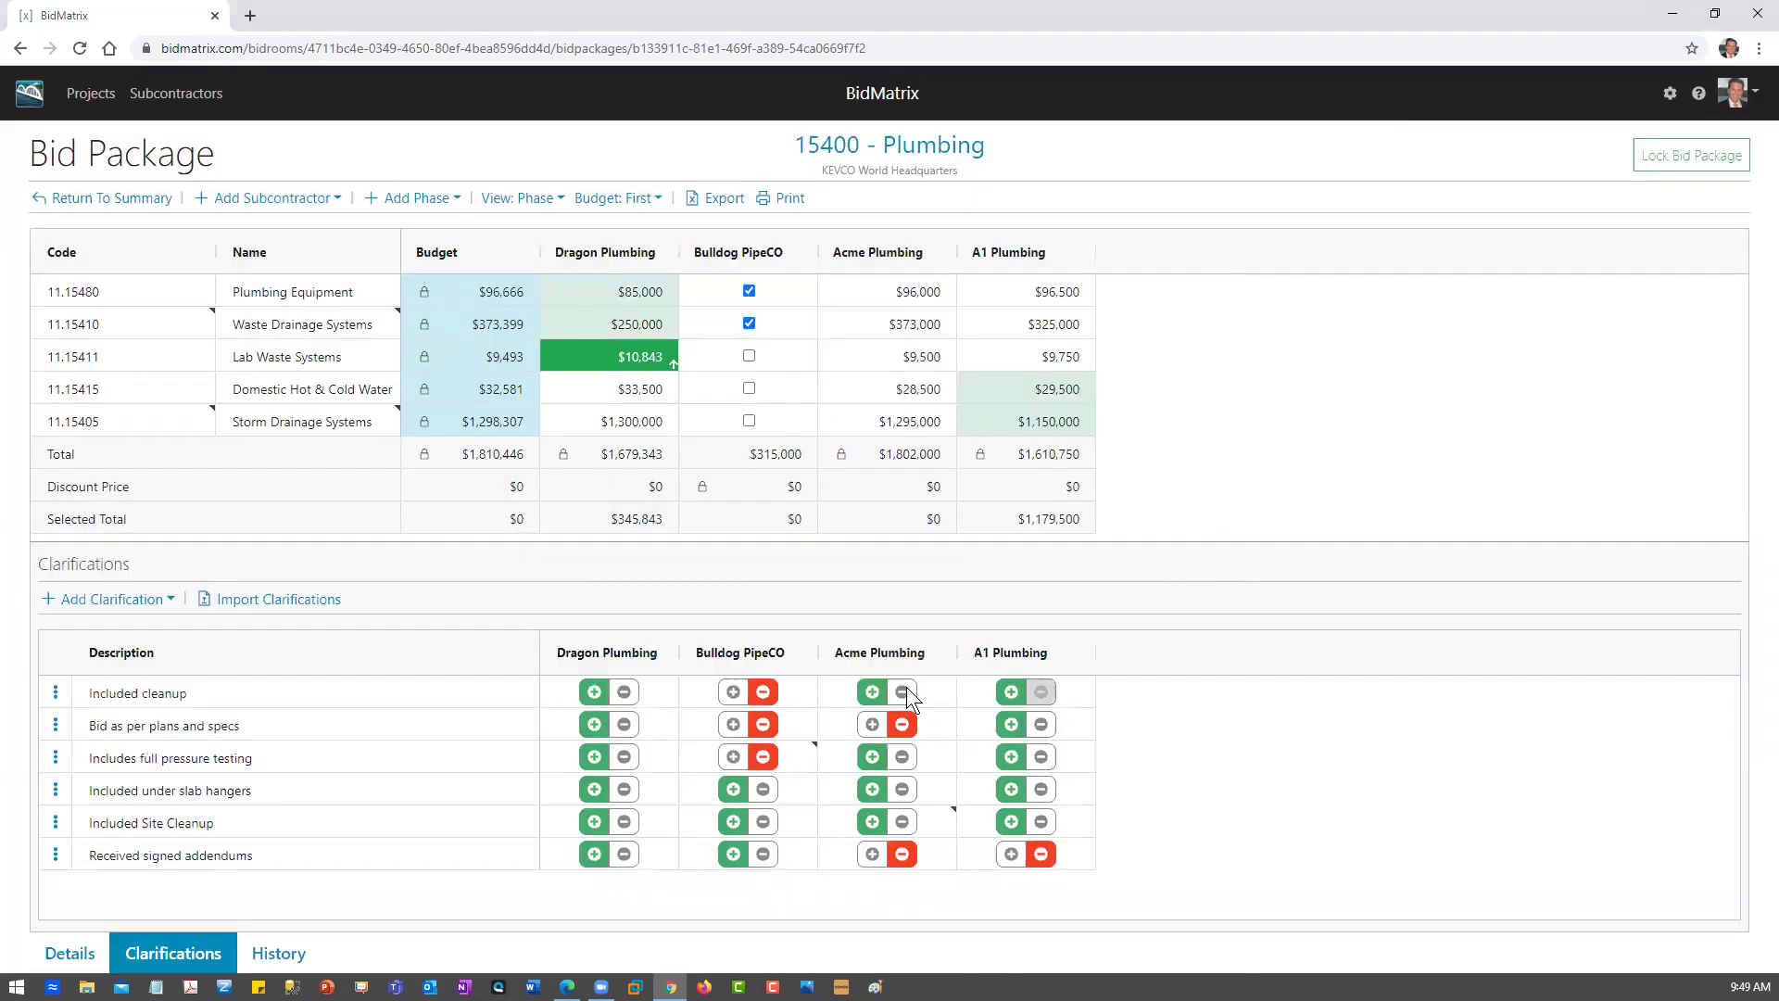
click(734, 757)
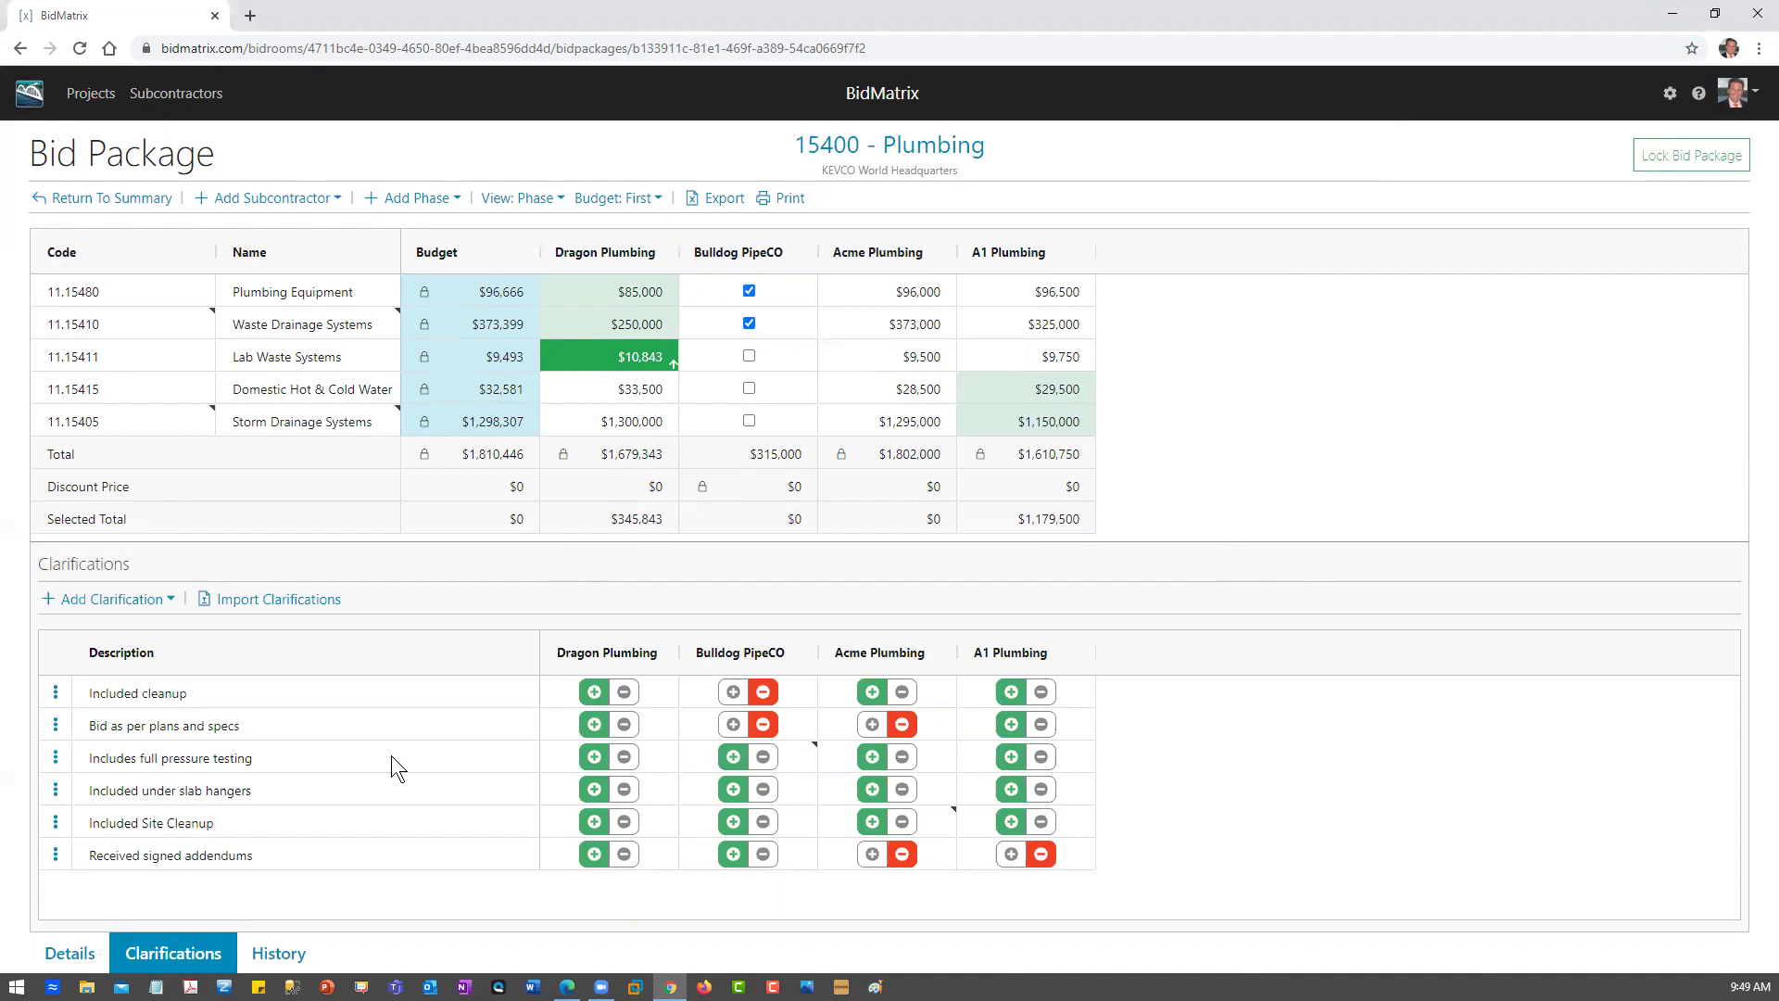
View the Lab Waste Systems bid's change history, then return to the summary sheet
click(279, 956)
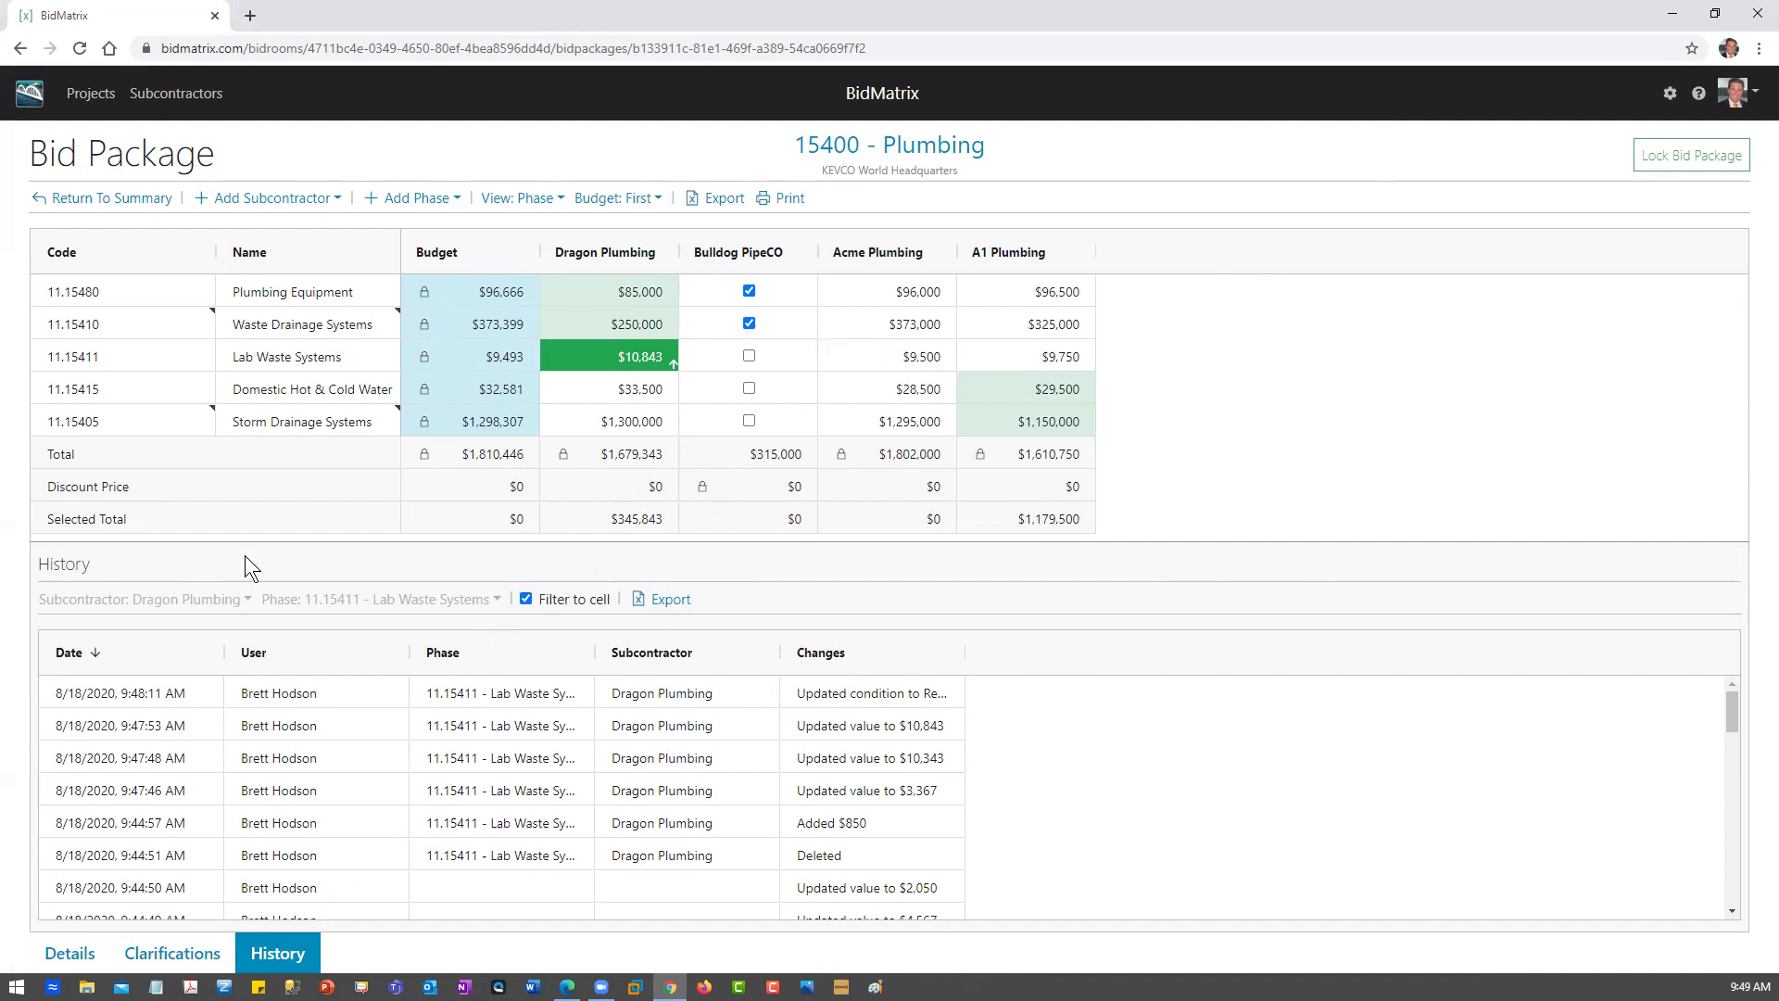
click(61, 198)
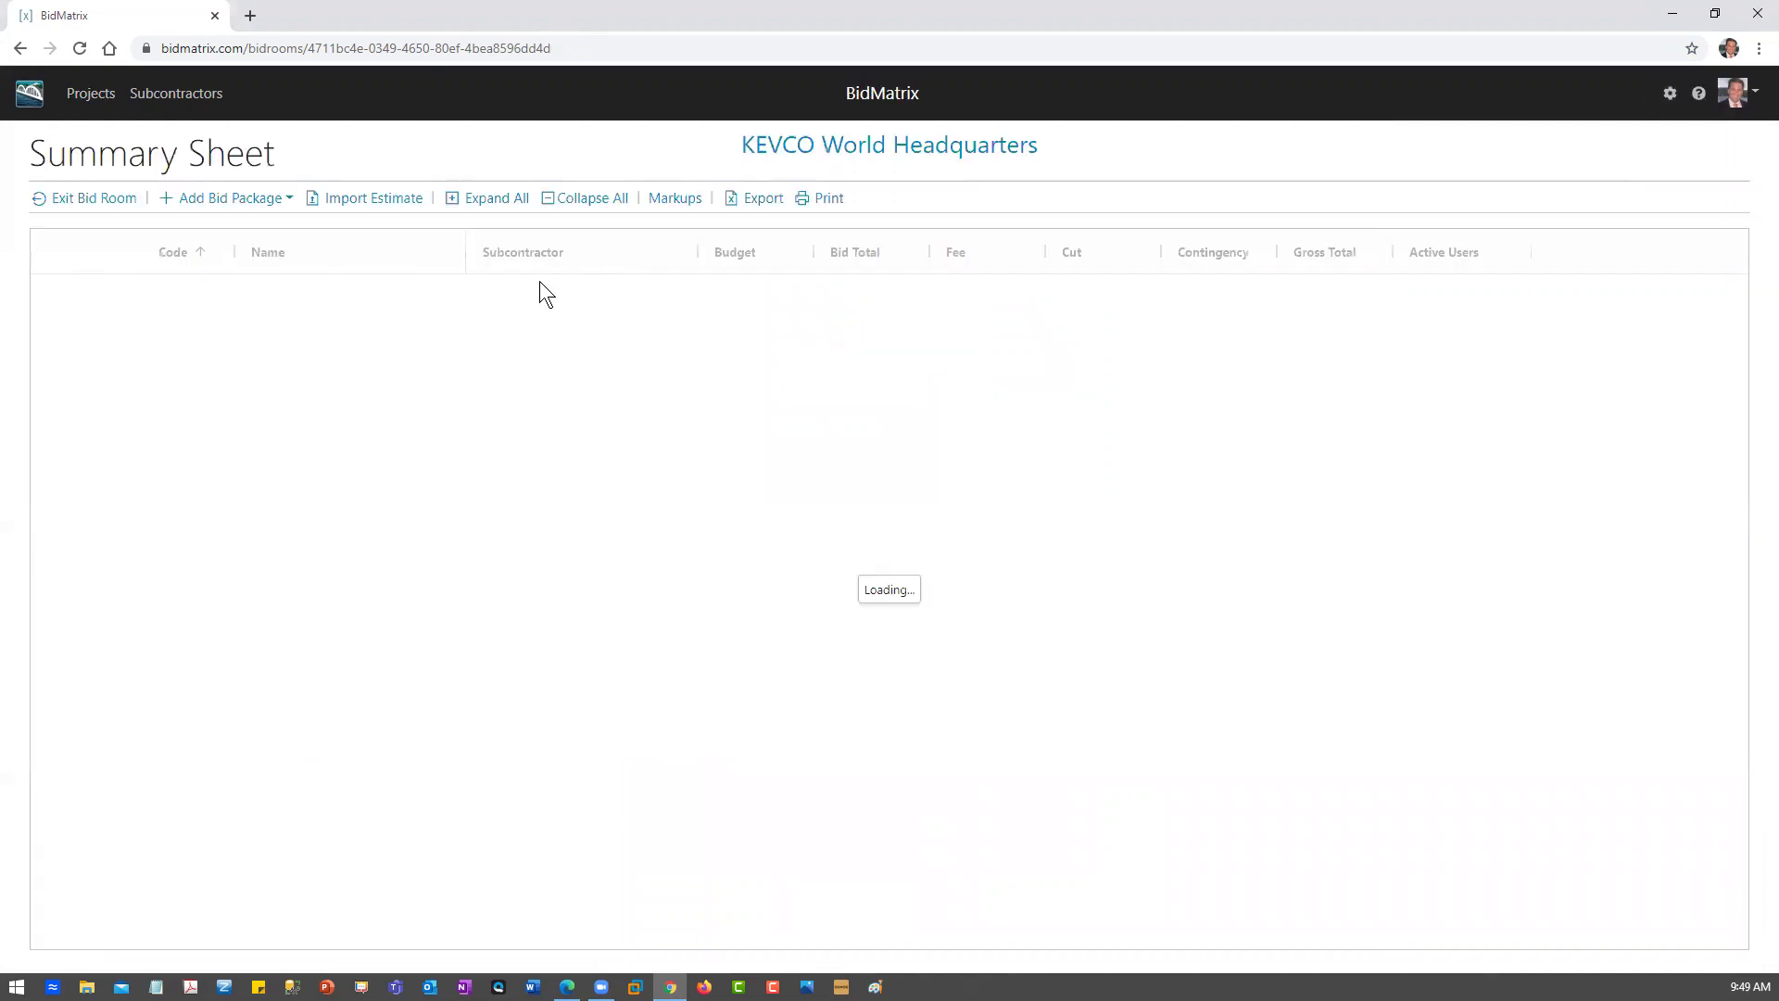